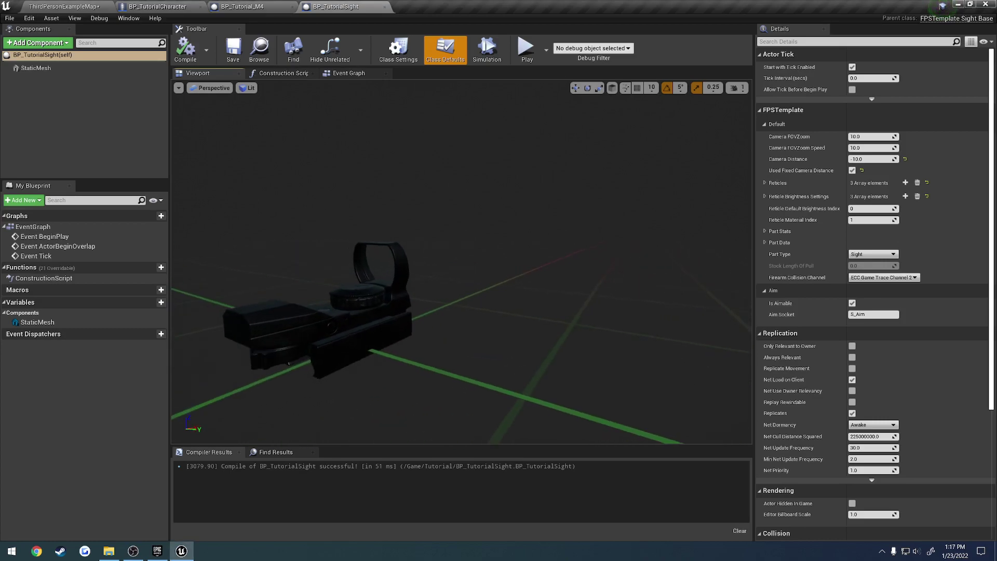
Play-test the level, aim down the sight and cycle through its reticles, and stop the session
click(94, 7)
click(653, 36)
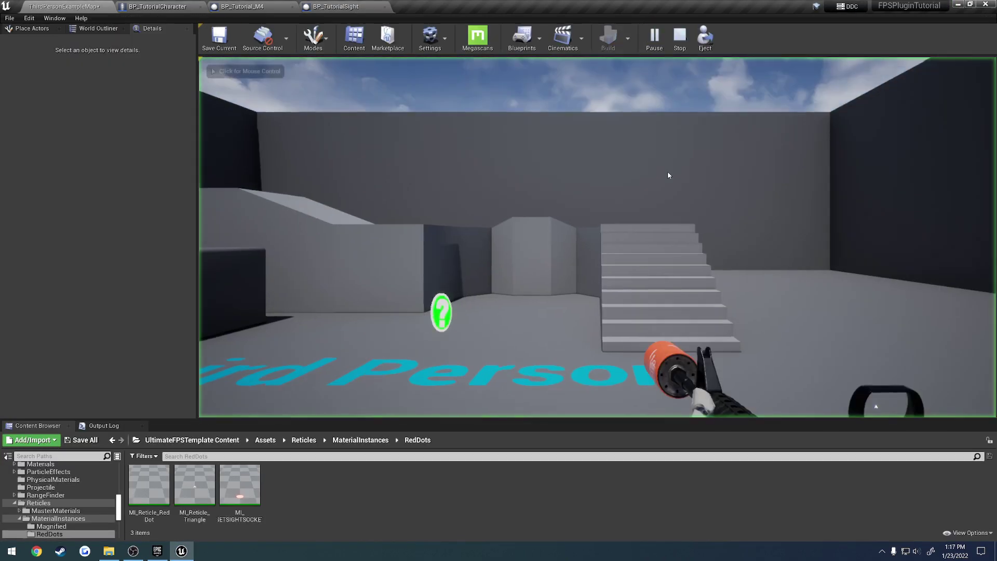
right_click(668, 171)
key(t)
key(t)
key(t)
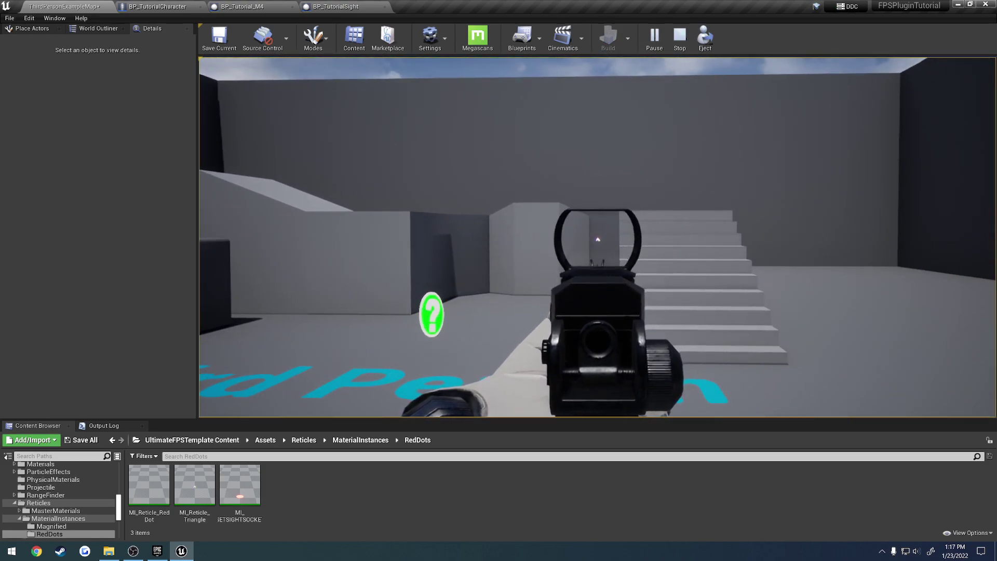
key(t)
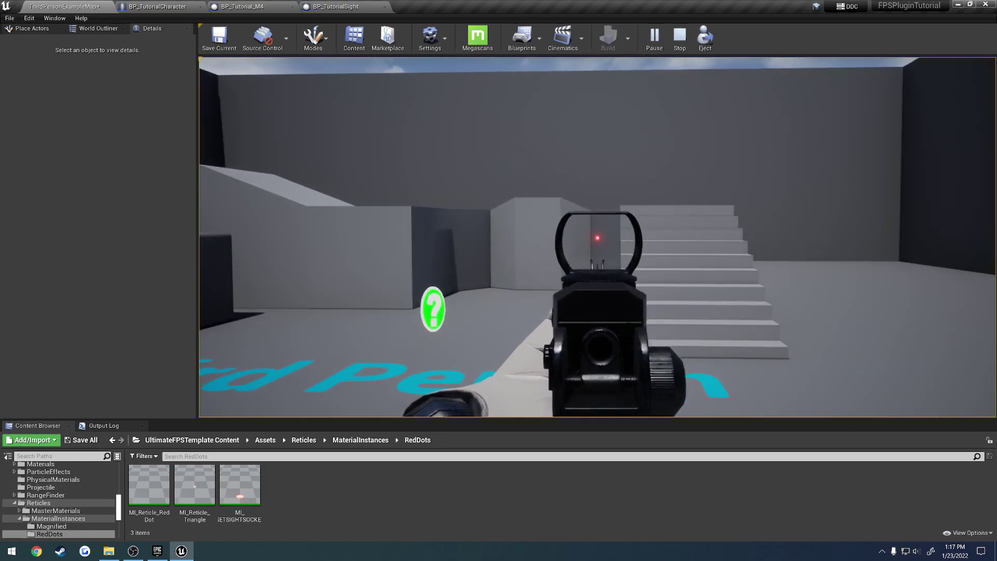
key(t)
key(Escape)
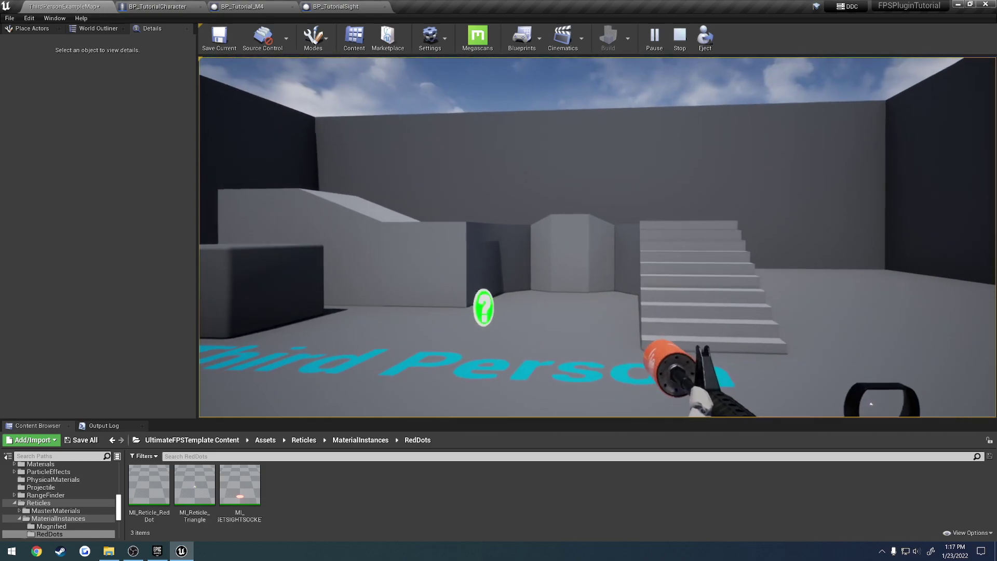
Open the MI_Reticle_Triangle material instance from the first Reticles array element of BP_TutorialSight and view its preview
click(336, 7)
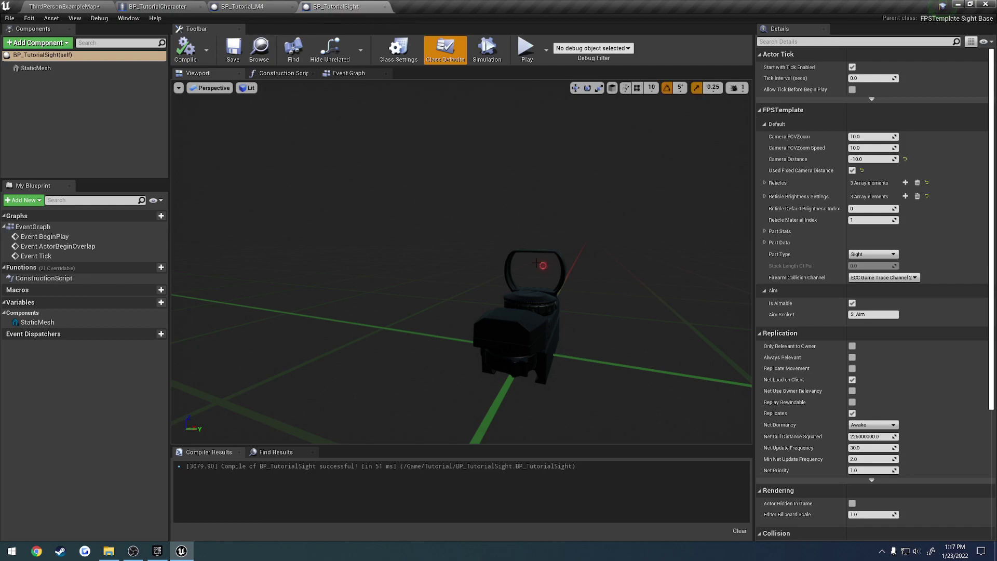
click(765, 183)
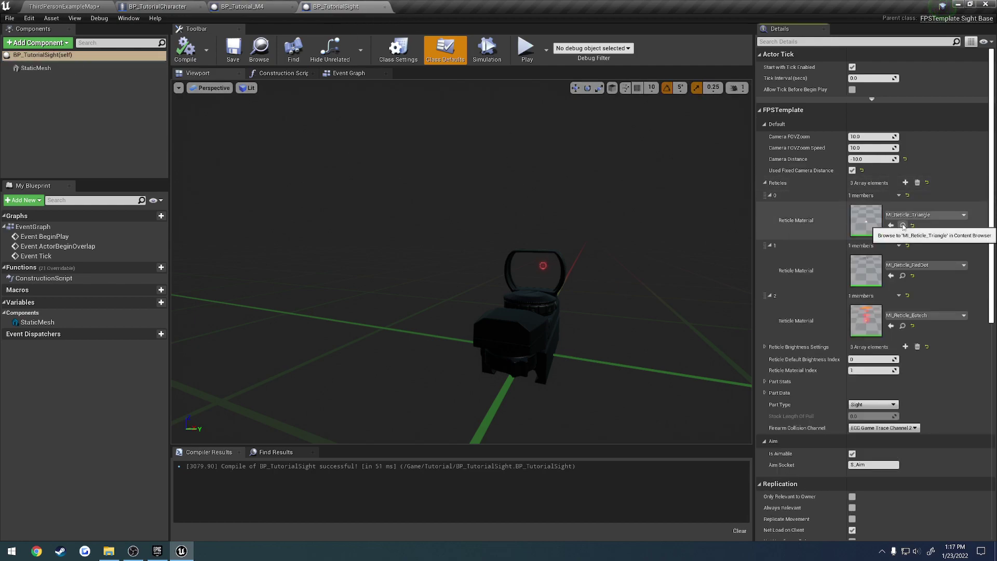
click(903, 226)
double_click(204, 492)
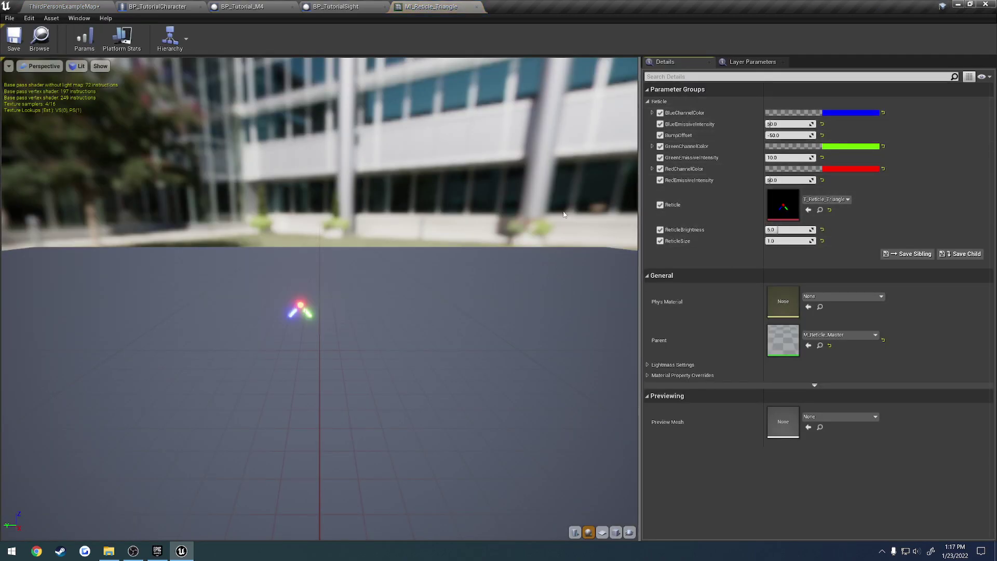
right_drag(564, 214, 564, 194)
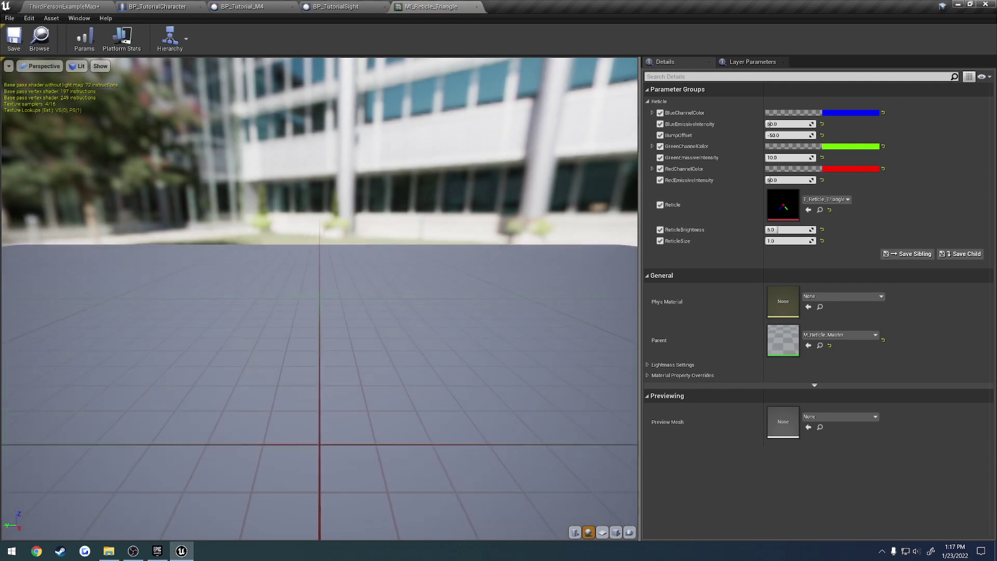
drag(380, 329, 378, 320)
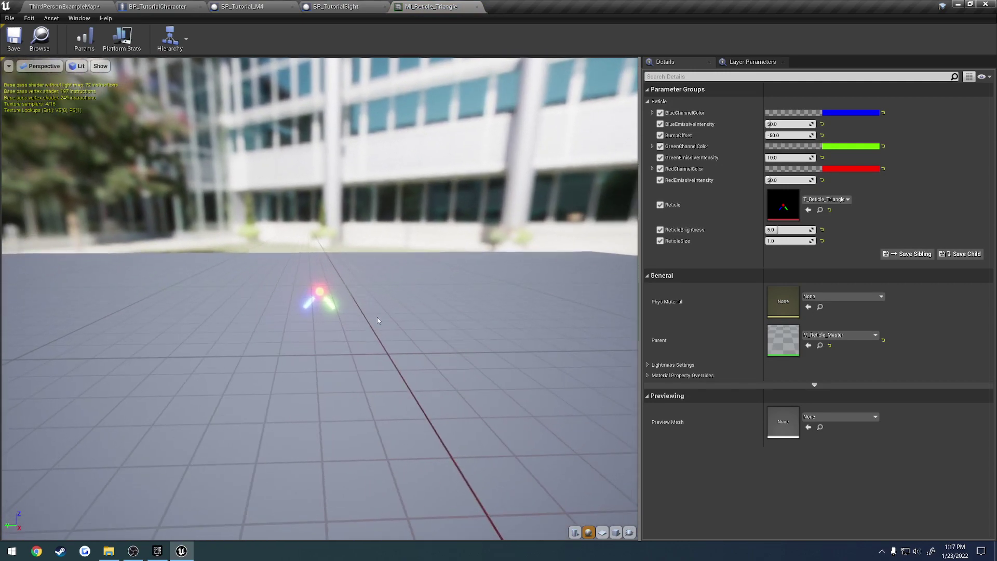
Open the T_Reticle_Triangle texture to examine its colour channel layout, and return to the MI_Reticle_Triangle material instance
click(819, 210)
double_click(379, 486)
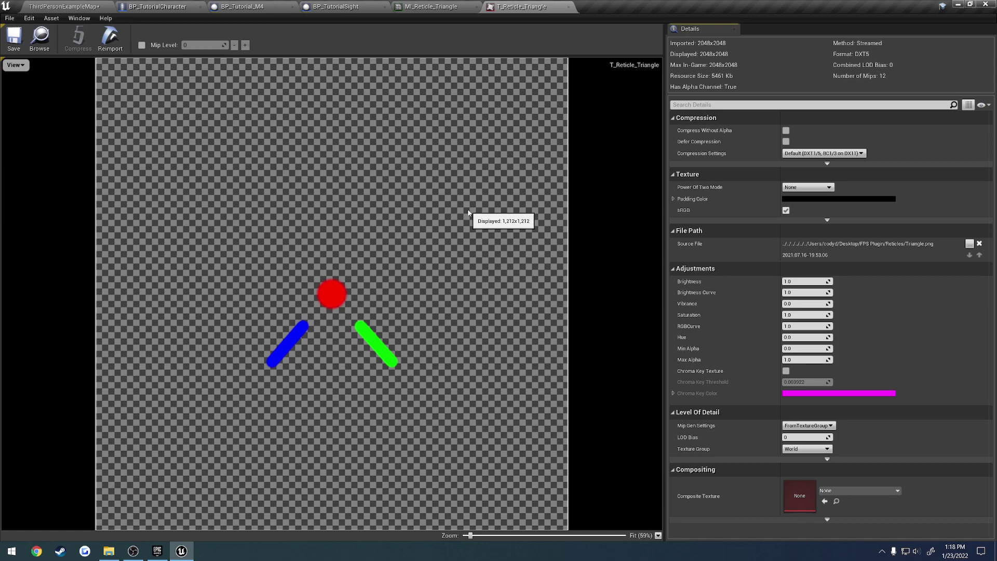
click(434, 7)
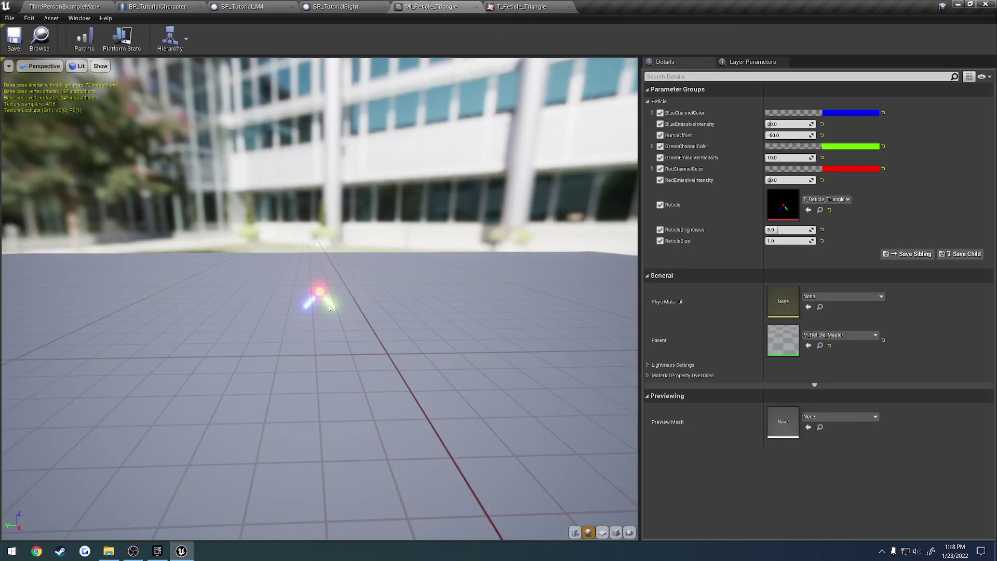
Try a pale pink for BlueChannelColor in the preview and discard the colour
click(836, 112)
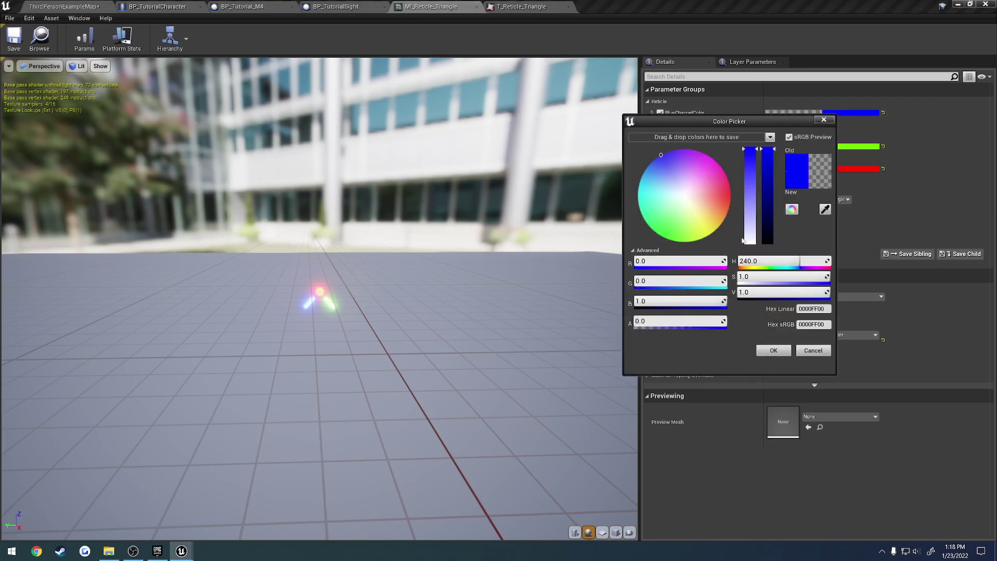
mouse_move(692, 202)
mouse_down()
mouse_move(716, 193)
mouse_move(678, 232)
mouse_move(700, 201)
mouse_up()
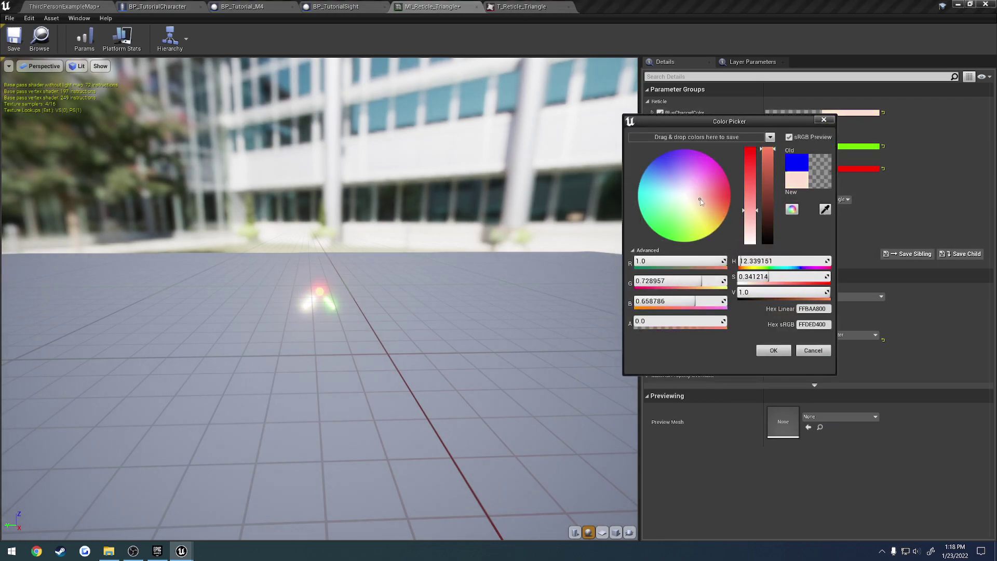
click(819, 352)
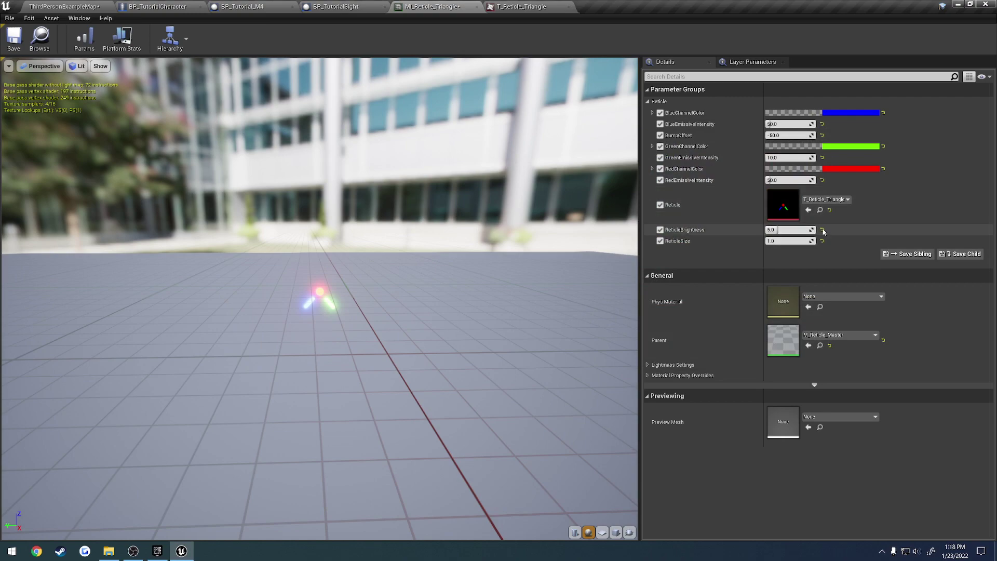
Reset ReticleBrightness to its default, and preview a red BlueChannelColor before cancelling the colour change
click(822, 230)
click(837, 112)
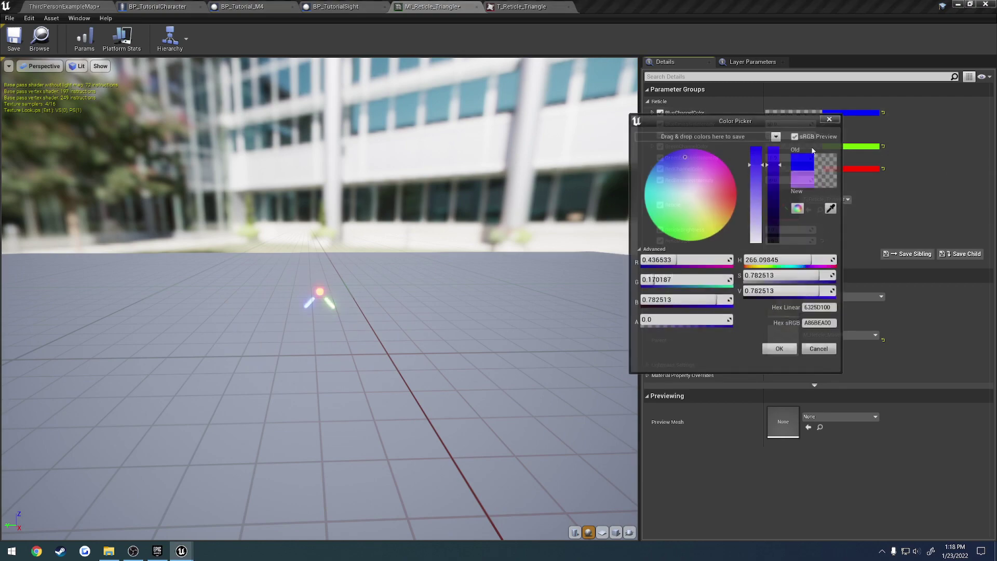
mouse_move(719, 192)
mouse_down()
mouse_move(757, 201)
mouse_move(693, 156)
mouse_move(675, 225)
mouse_move(687, 226)
mouse_move(690, 198)
mouse_move(733, 196)
mouse_up()
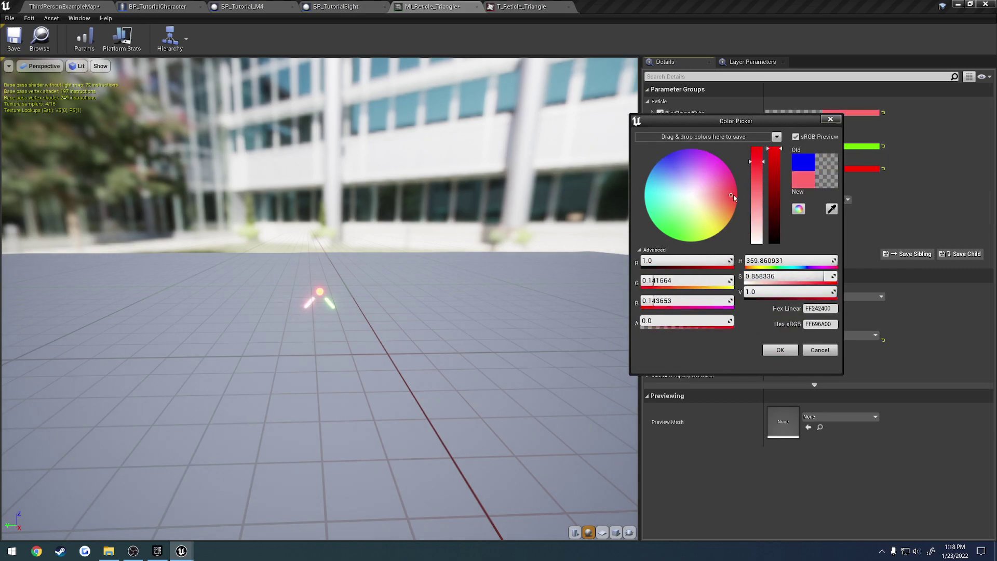
click(824, 353)
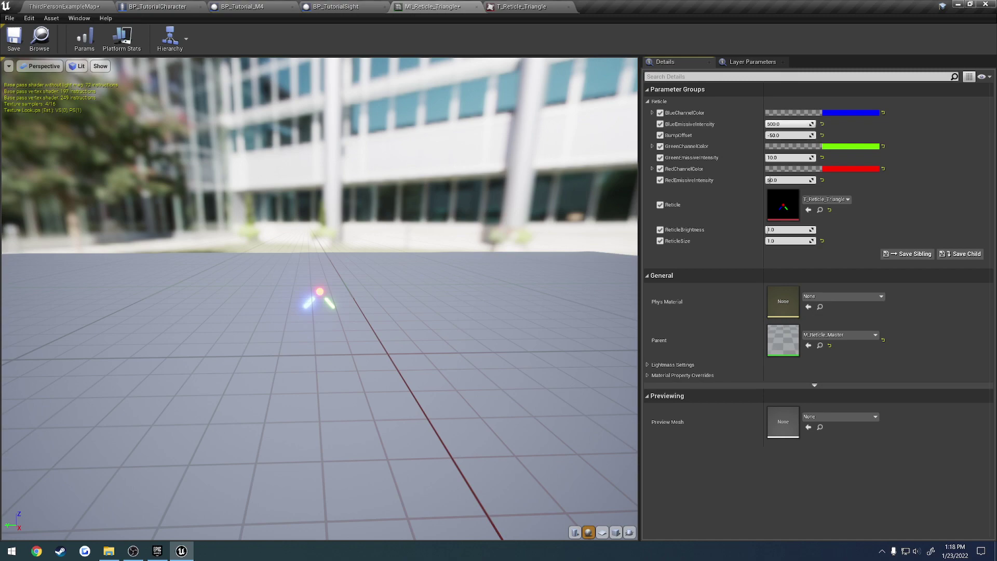
Reset the blue, green and red emissive intensities to 1 and BumpOffset to -750, and save the material instance
click(821, 125)
click(822, 158)
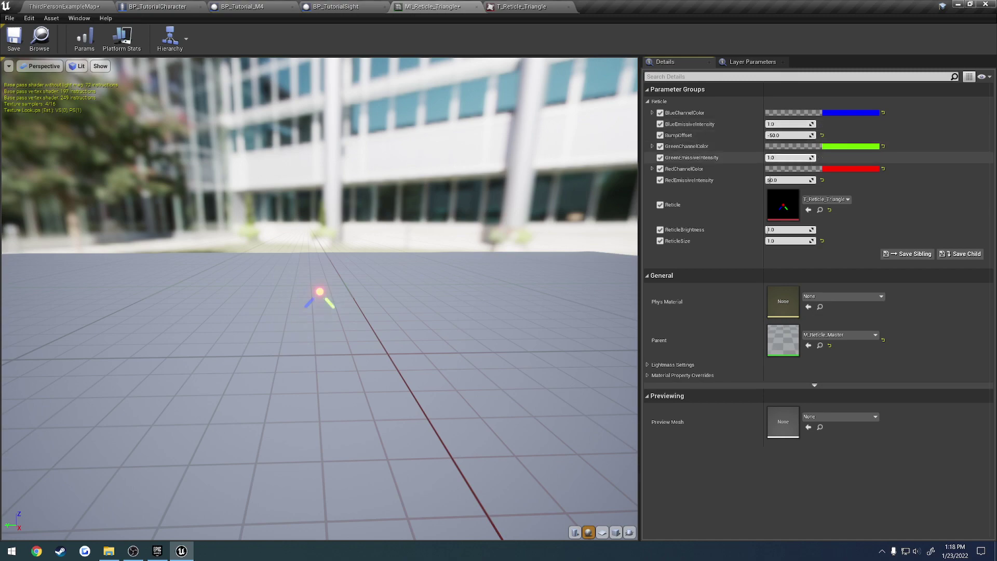
drag(791, 180, 813, 181)
click(794, 179)
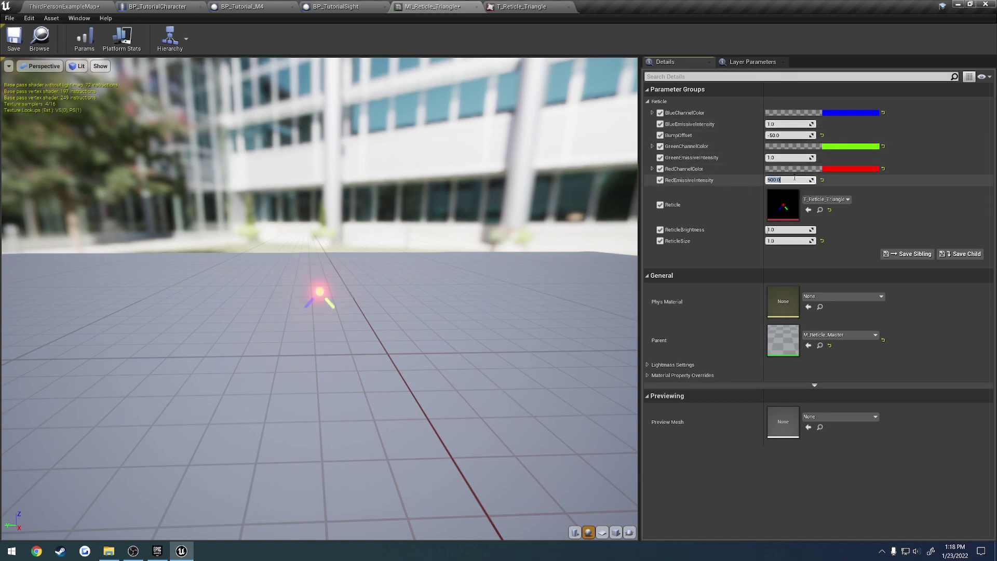
click(822, 179)
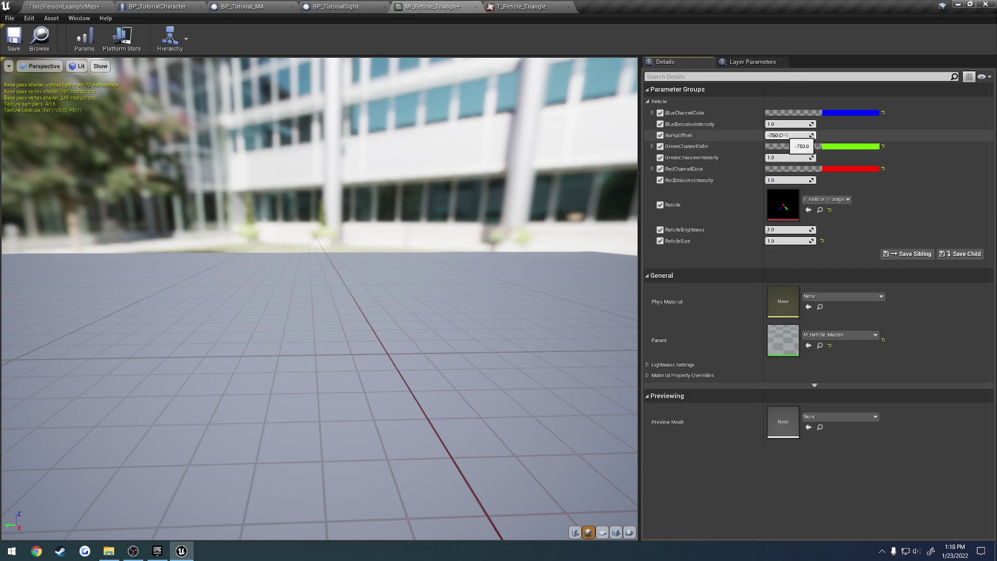
click(20, 43)
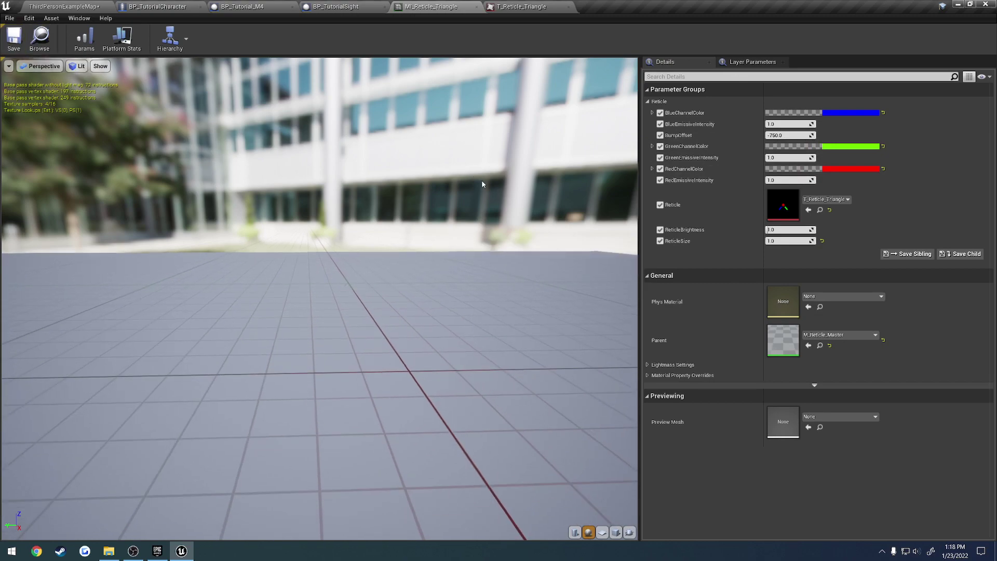
Undo the recent parameter resets and re-enable the BumpOffset override
key(ctrl+z)
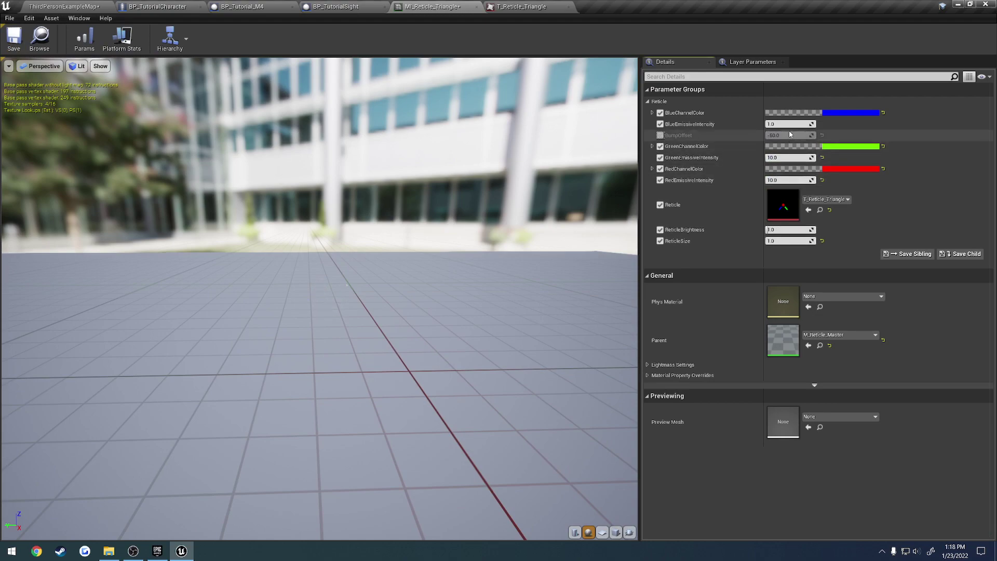
click(660, 135)
Set BlueEmissiveIntensity to 10
click(785, 124)
text(1)
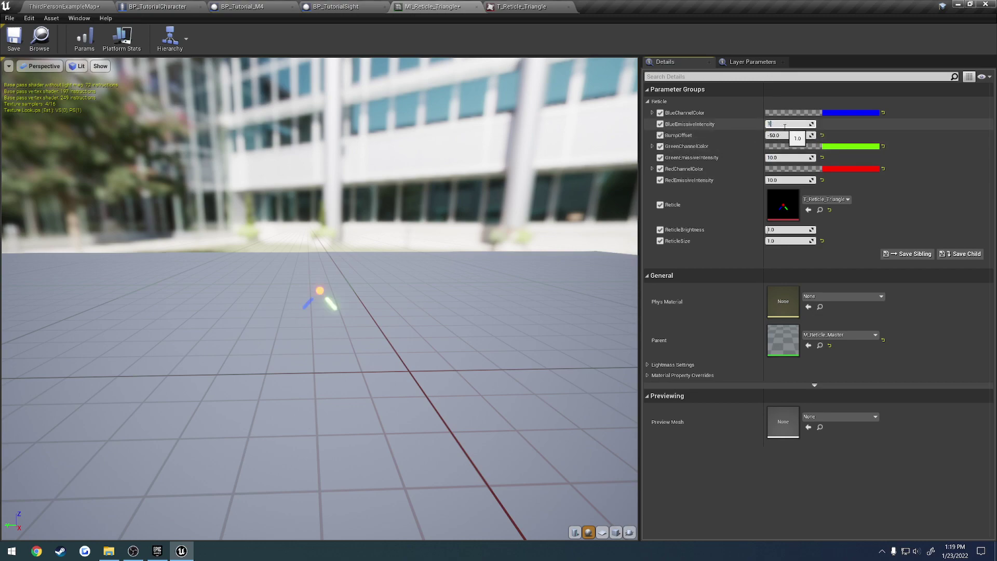
text(0)
key(Return)
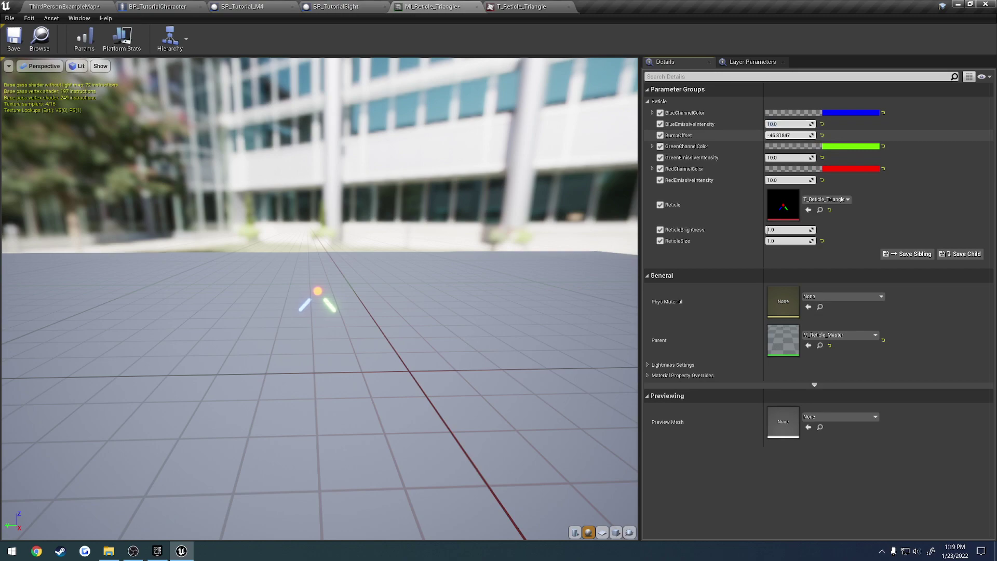
Set BumpOffset to about -2.88 and save the material instance
mouse_move(787, 135)
mouse_down()
mouse_move(808, 135)
mouse_move(790, 135)
mouse_up()
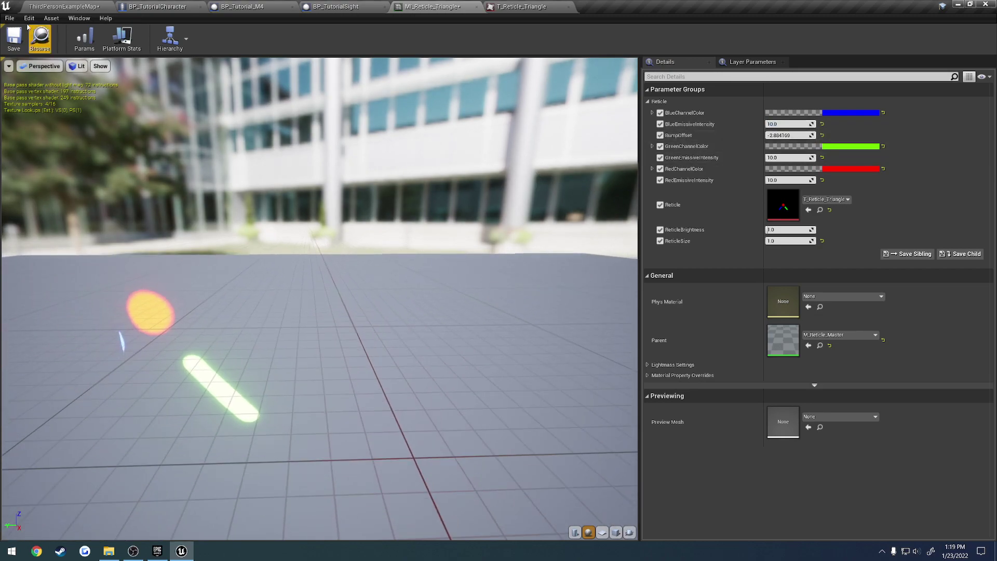
click(15, 38)
Play-test the level from ThirdPersonExampleMap and aim down the sight to check the triangle reticle
click(64, 6)
click(658, 41)
right_click(667, 151)
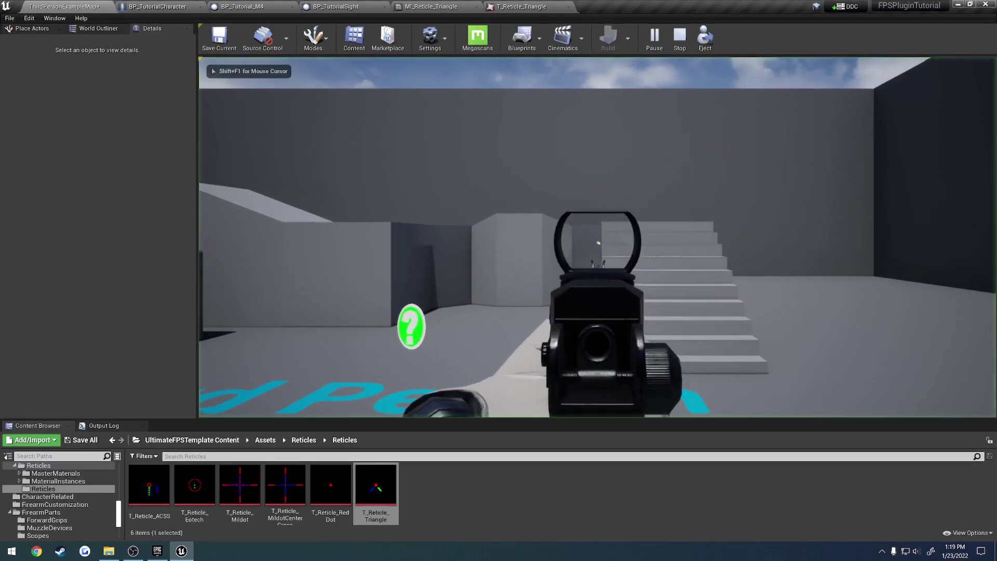
key(Escape)
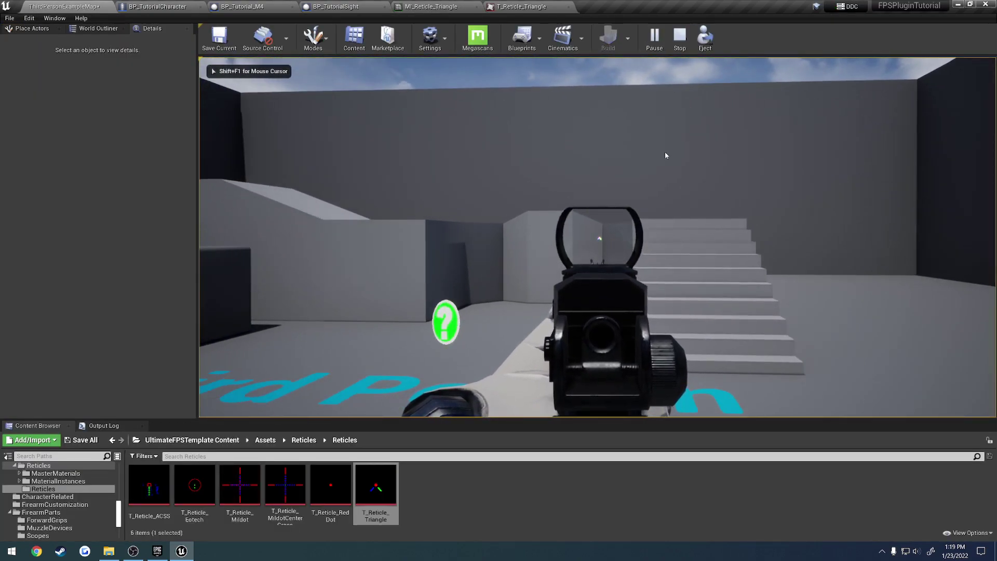
Eject from the player, examine the reticle through the sight from several free-camera angles, and stop the session
key(F8)
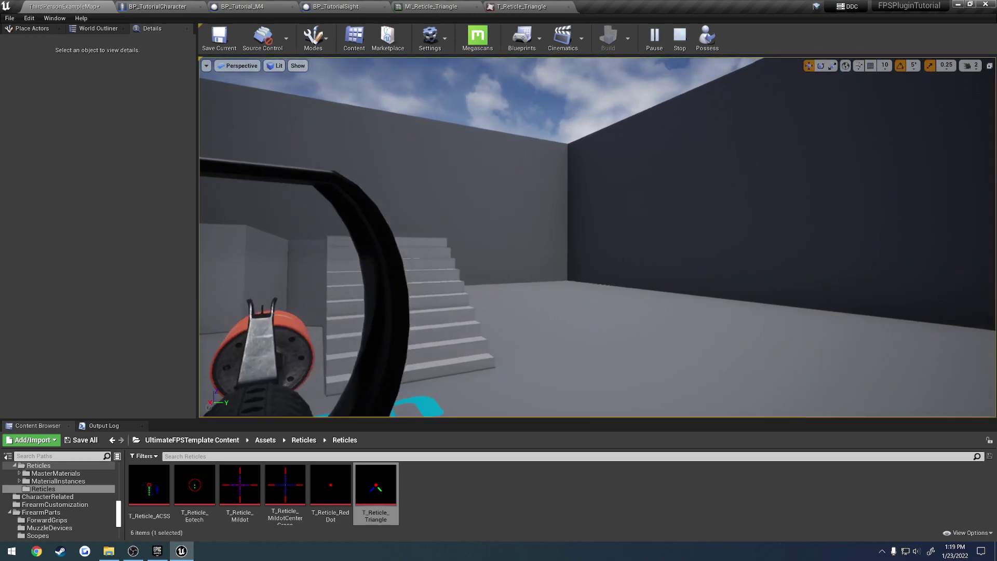
right_drag(685, 167, 633, 204)
scroll(689, 184, down, 1)
scroll(686, 190, up, 1)
key(s)
key(w)
key(w)
key(s)
key(d)
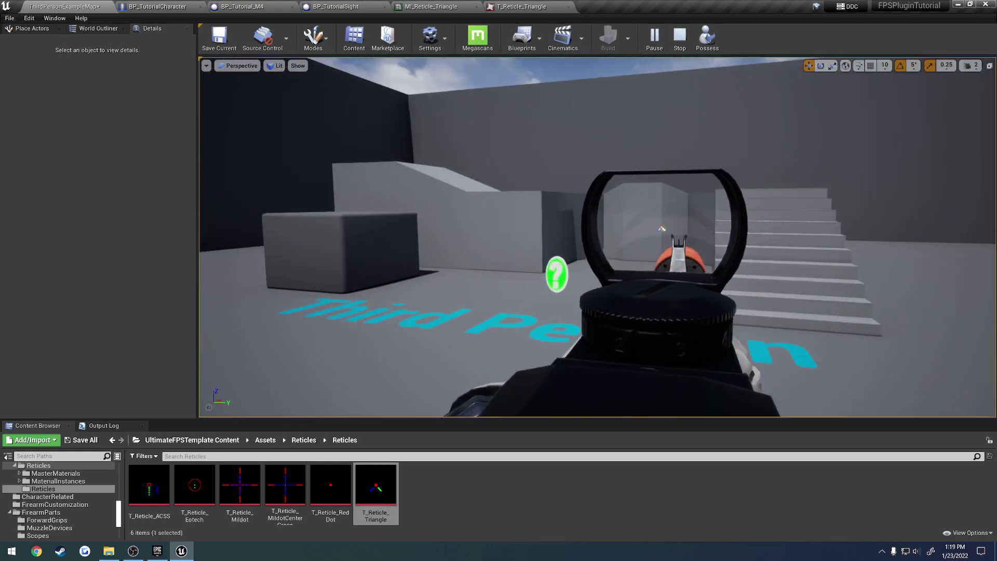
key(Escape)
Restore BumpOffset to -750 in MI_Reticle_Triangle and save the material instance
click(448, 6)
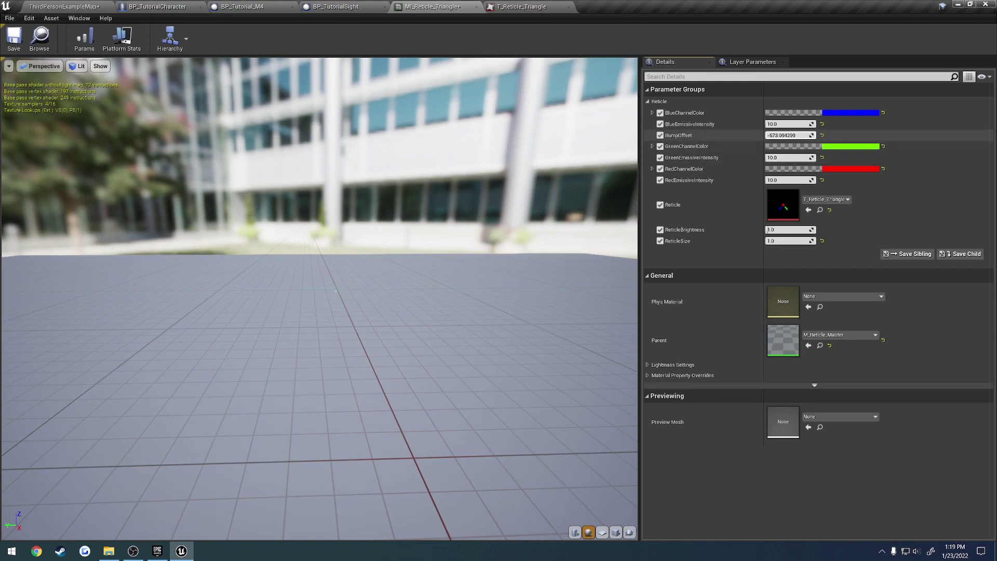
drag(789, 135, 779, 135)
key(ctrl+z)
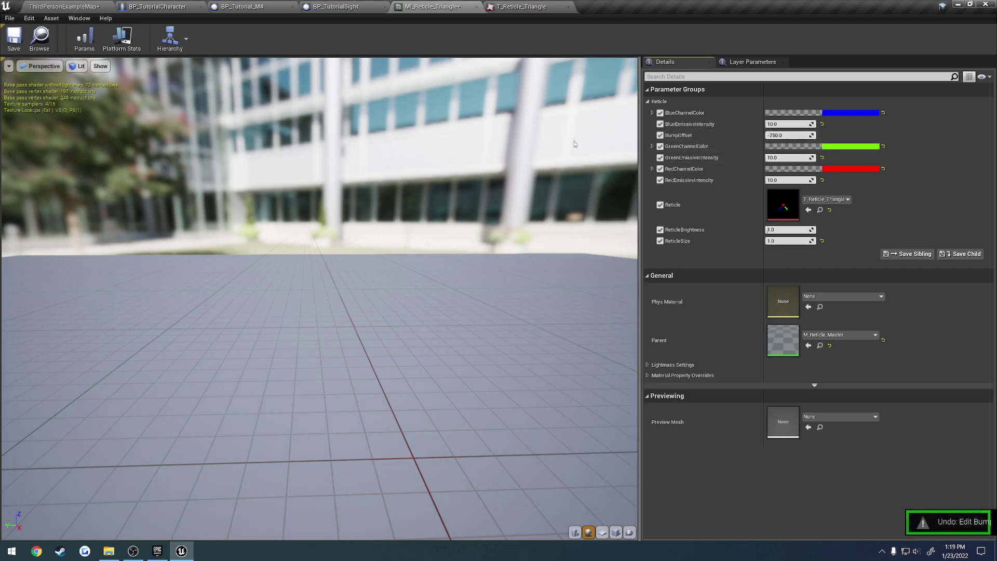
click(14, 39)
Play-test the level again, eject from the player to examine the reticle off-axis, and return to MI_Reticle_Triangle
click(60, 7)
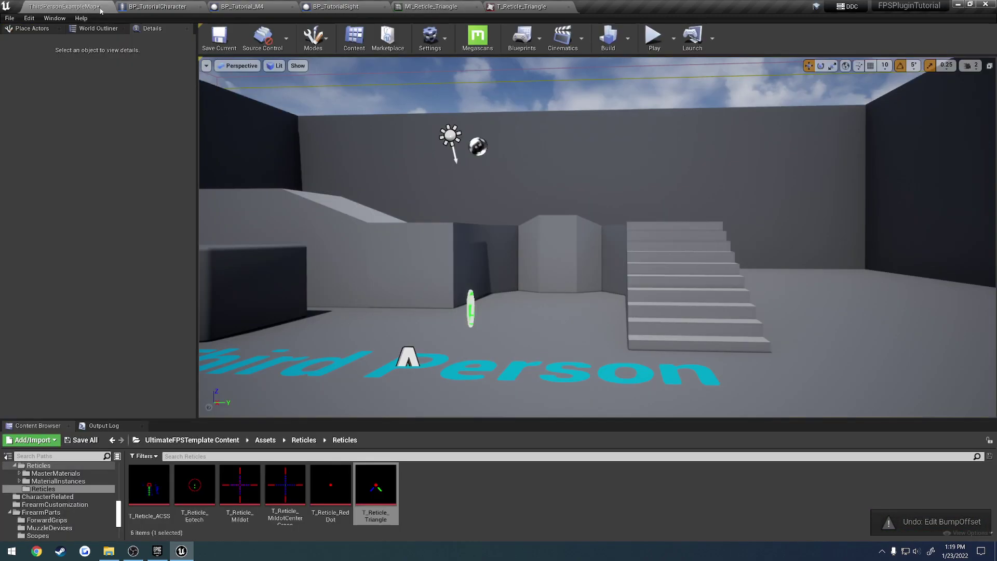
click(653, 39)
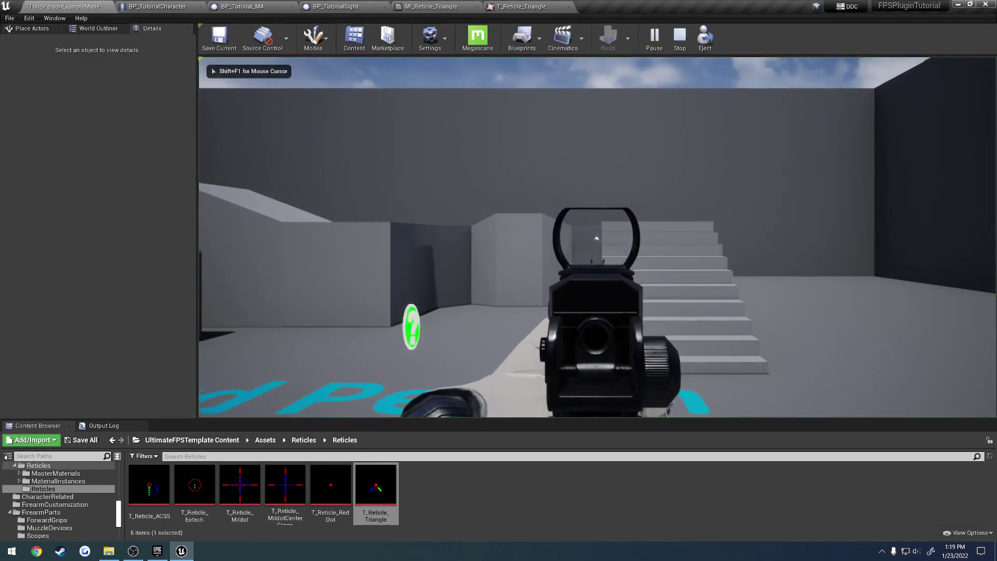
key(F8)
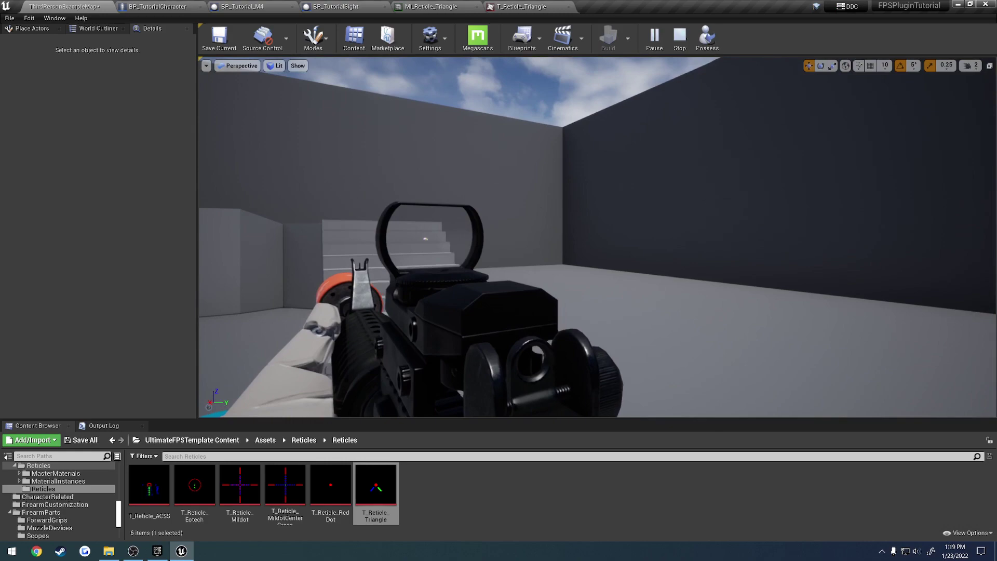
right_drag(597, 238, 550, 239)
click(433, 7)
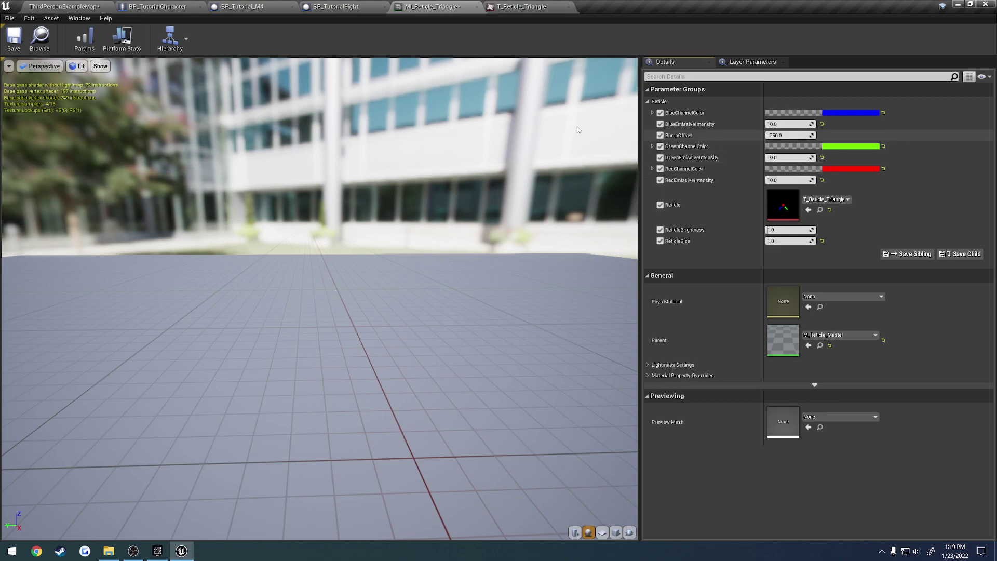
Play-test ThirdPersonExampleMap, eject from the player, examine the triangle reticle through the sight from several free-camera angles, and stop the session
click(65, 7)
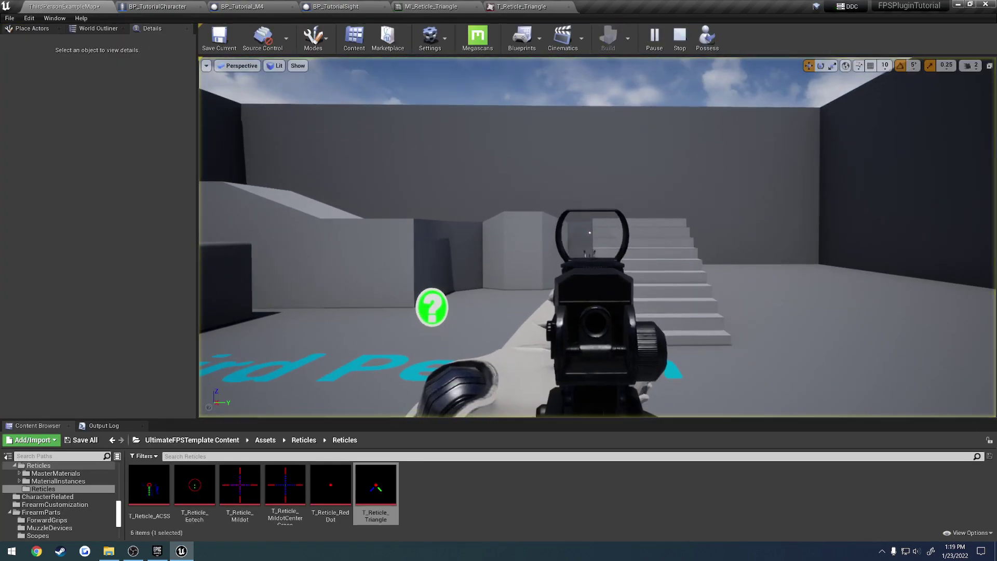
key(F8)
key(d)
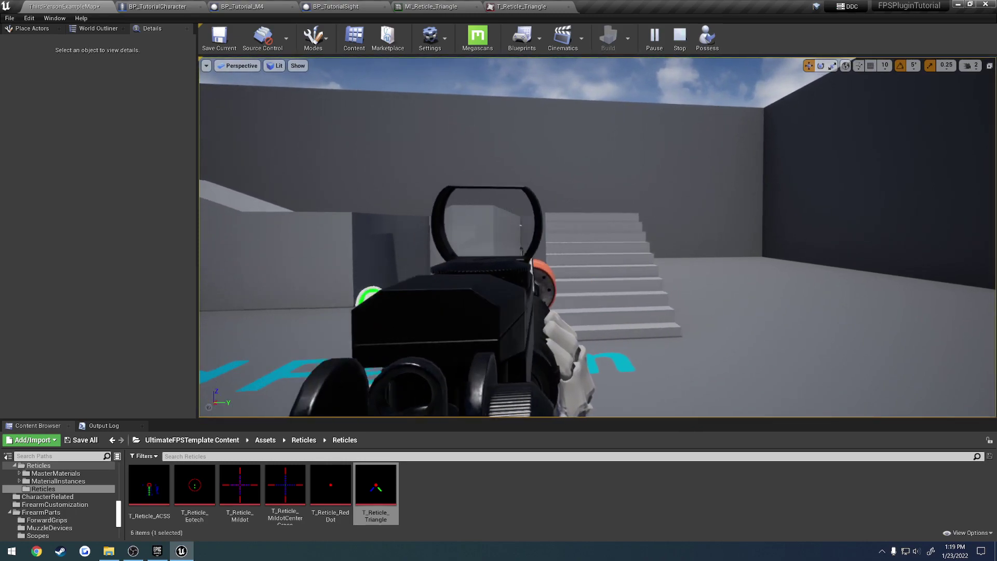
key(a)
key(d)
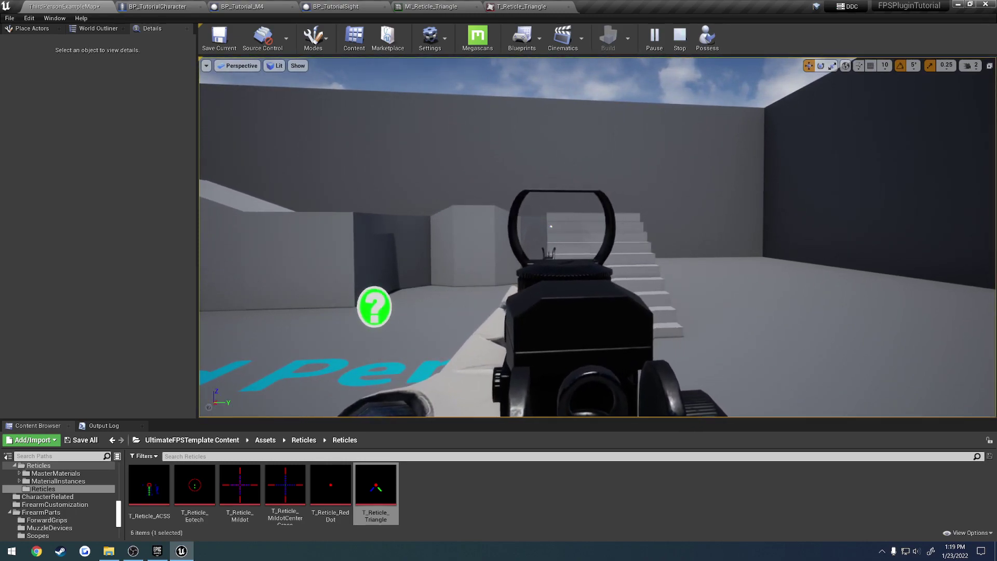
key(s)
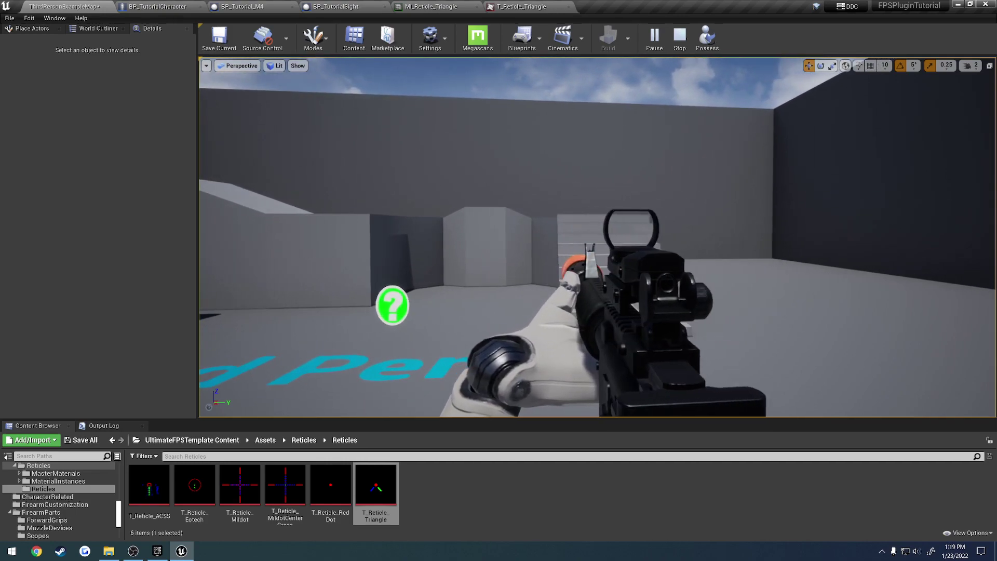
key(Escape)
Set BumpOffset to -2000 in MI_Reticle_Triangle and save the material instance
click(517, 6)
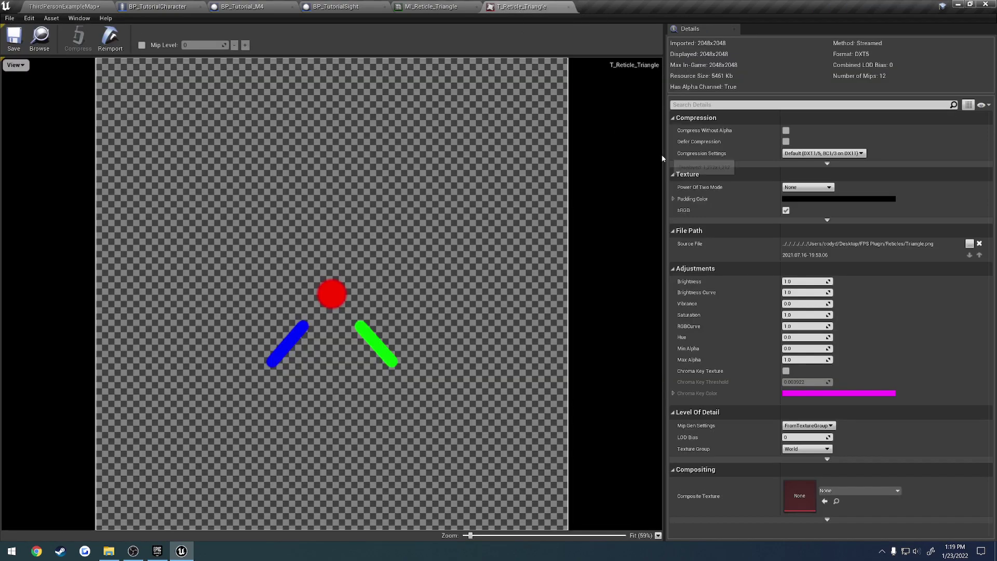
click(431, 7)
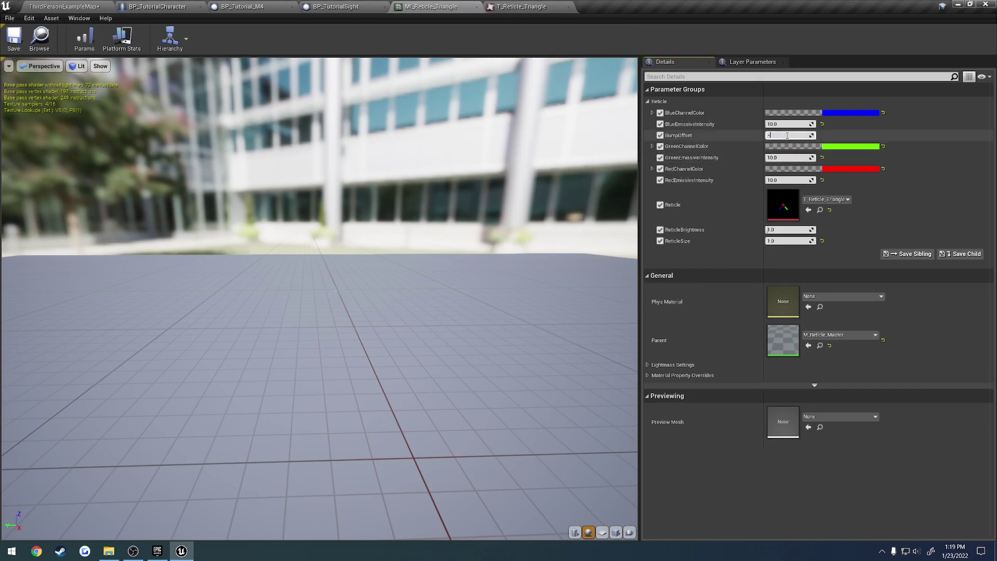
click(12, 44)
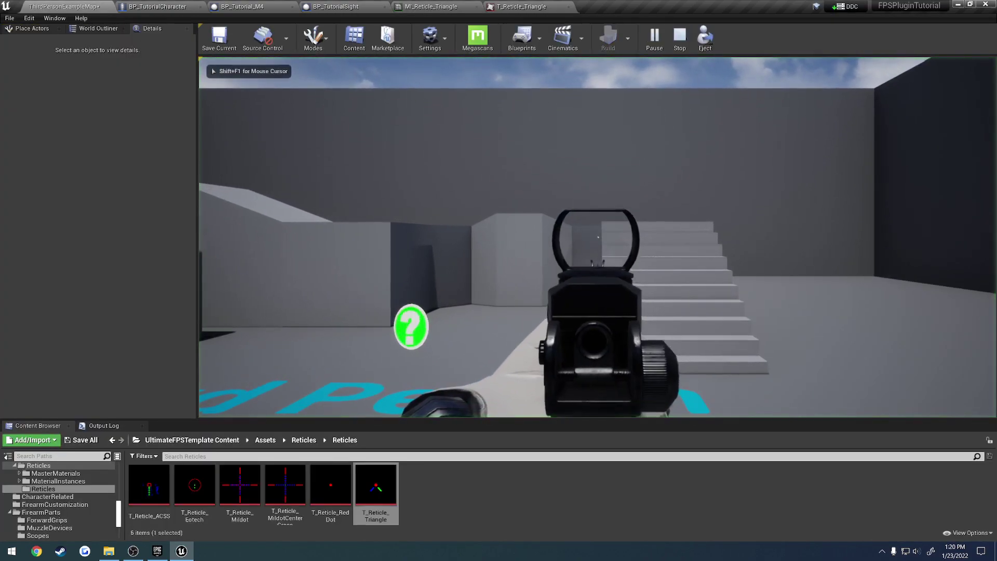
Eject from the running play-test to check the reticle's off-axis shift, stop the session, and return to MI_Reticle_Triangle
key(F8)
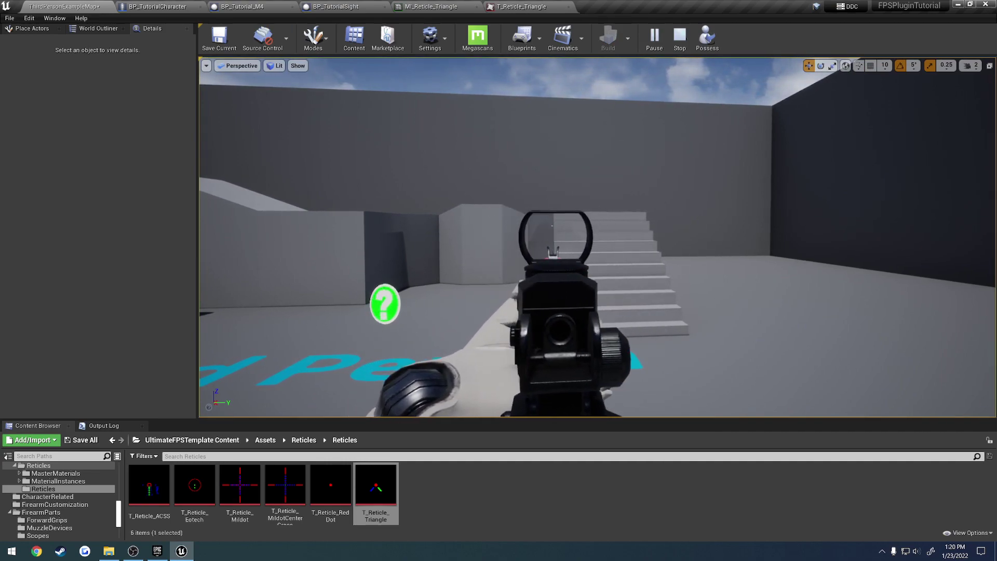
key(Escape)
click(520, 6)
click(415, 7)
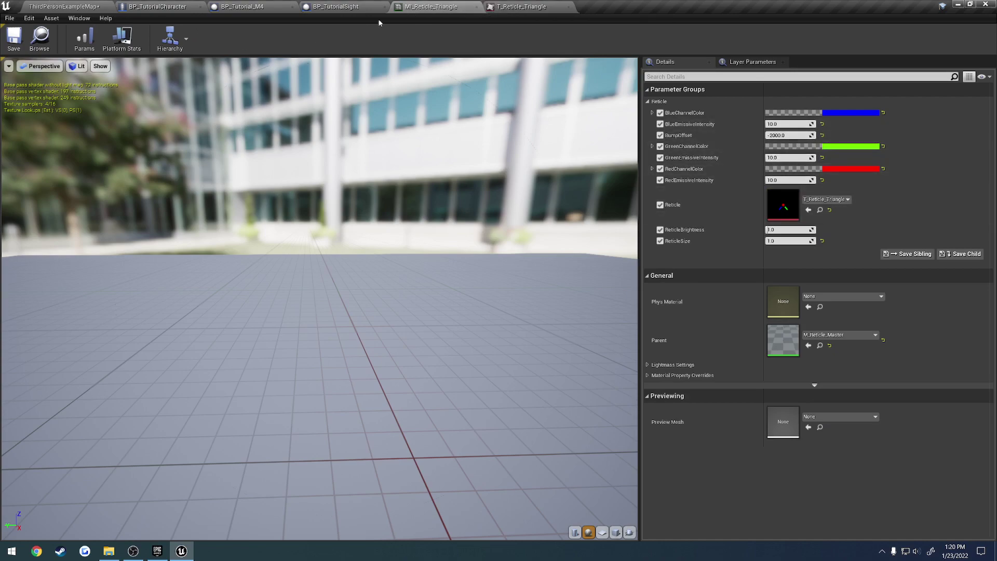
Undock MI_Reticle_Triangle into a floating window over the level viewport and save the level
drag(431, 6, 603, 147)
click(62, 7)
click(10, 18)
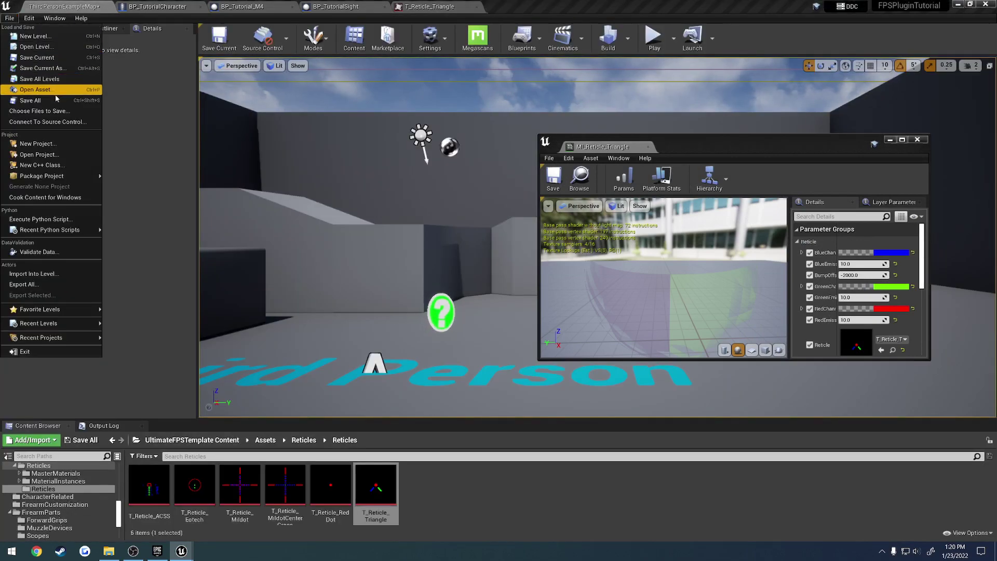
click(35, 90)
drag(706, 153, 774, 186)
Start a play session, eject from the player while aiming, and move and enlarge the MI_Reticle_Triangle window clear of the sight
click(653, 37)
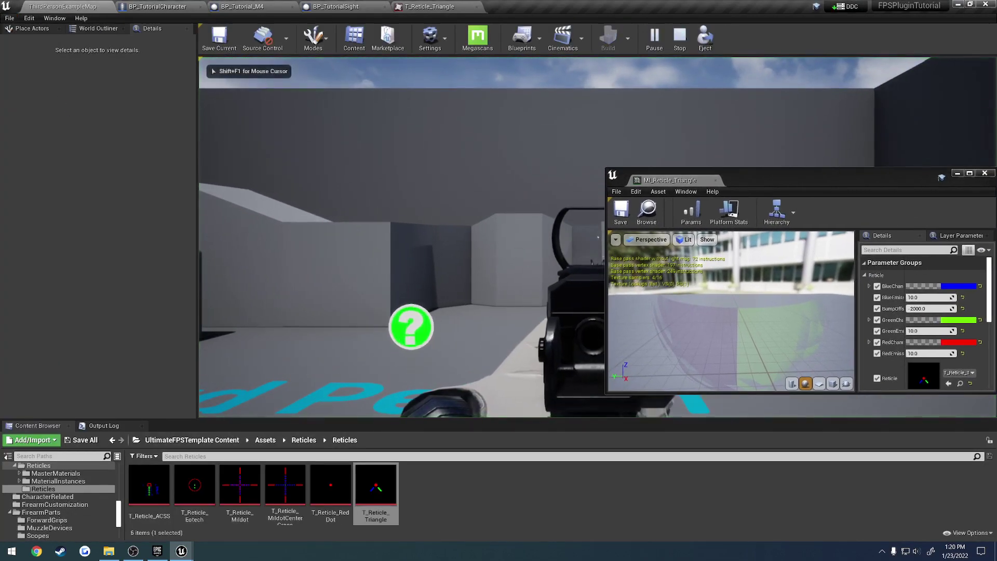
key(F8)
drag(809, 183, 267, 107)
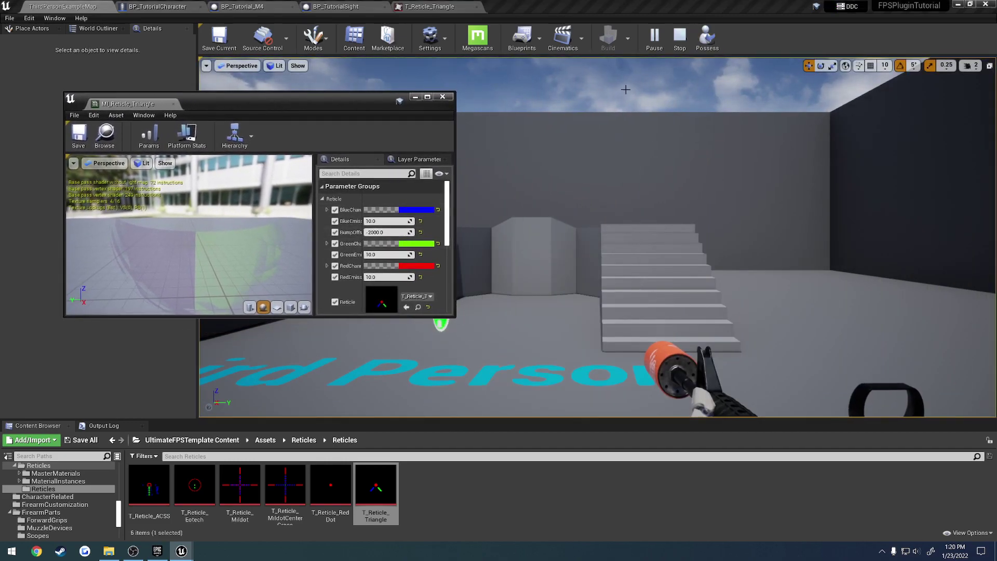
middle_drag(671, 115, 812, 193)
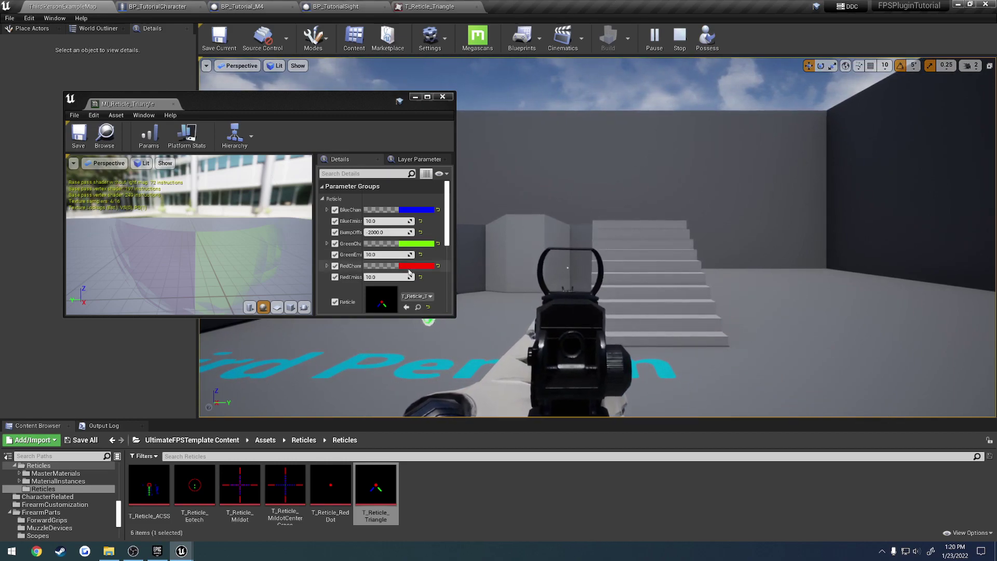
scroll(409, 272, down, 4)
drag(240, 104, 172, 19)
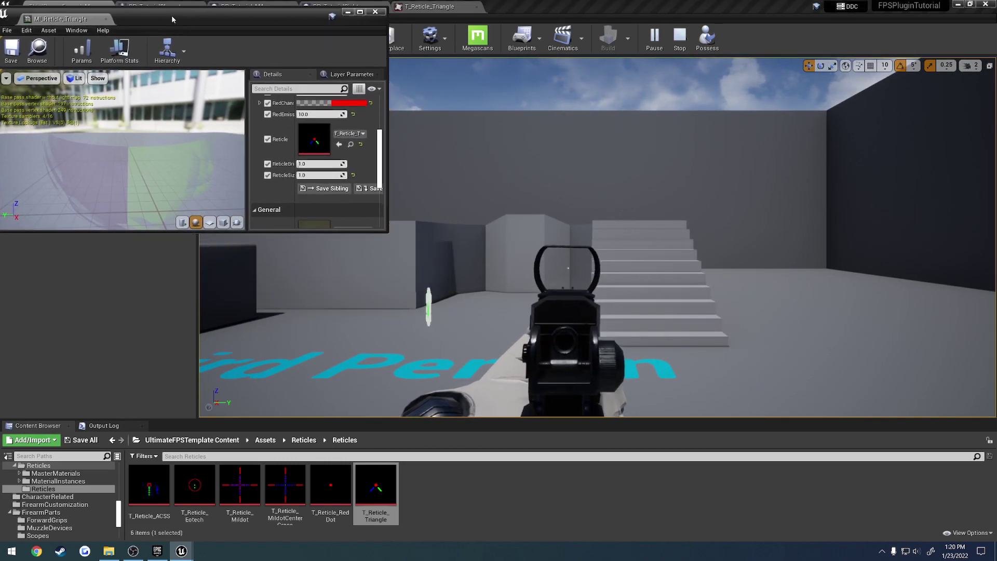
drag(384, 237, 485, 330)
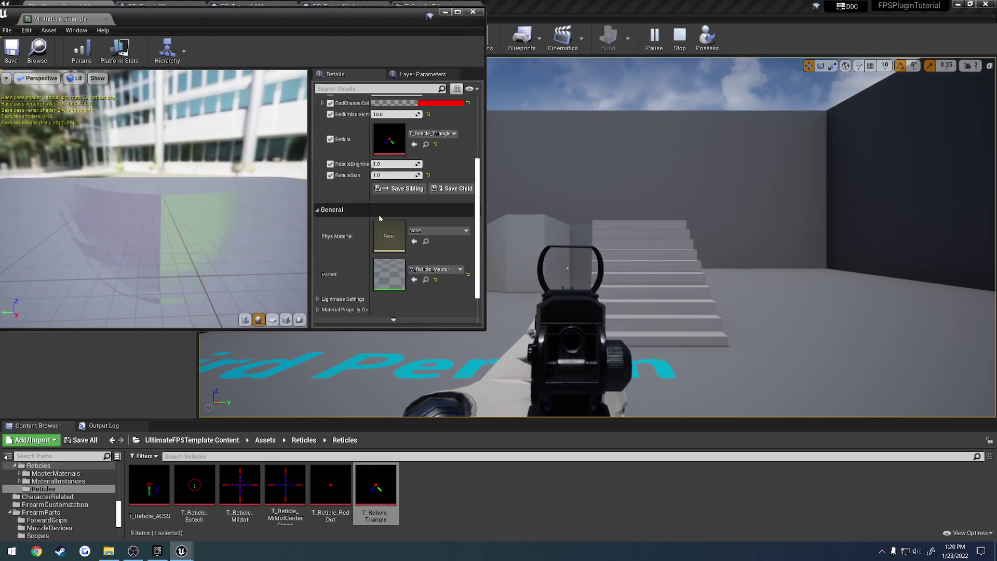
Set ReticleSize to 10 in MI_Reticle_Triangle, save the material instance, and close its window
scroll(384, 205, up, 2)
drag(385, 206, 358, 206)
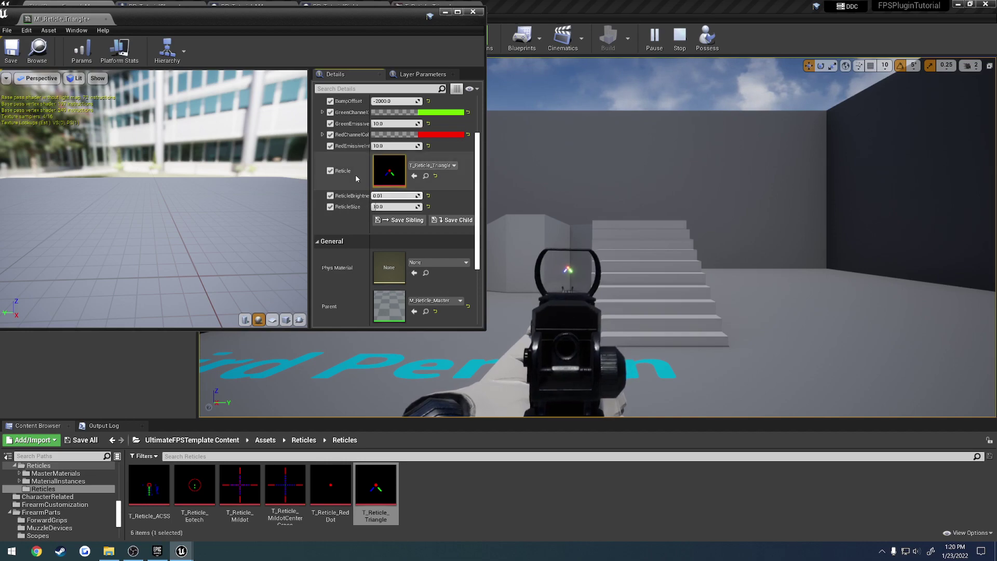
key(ctrl+s)
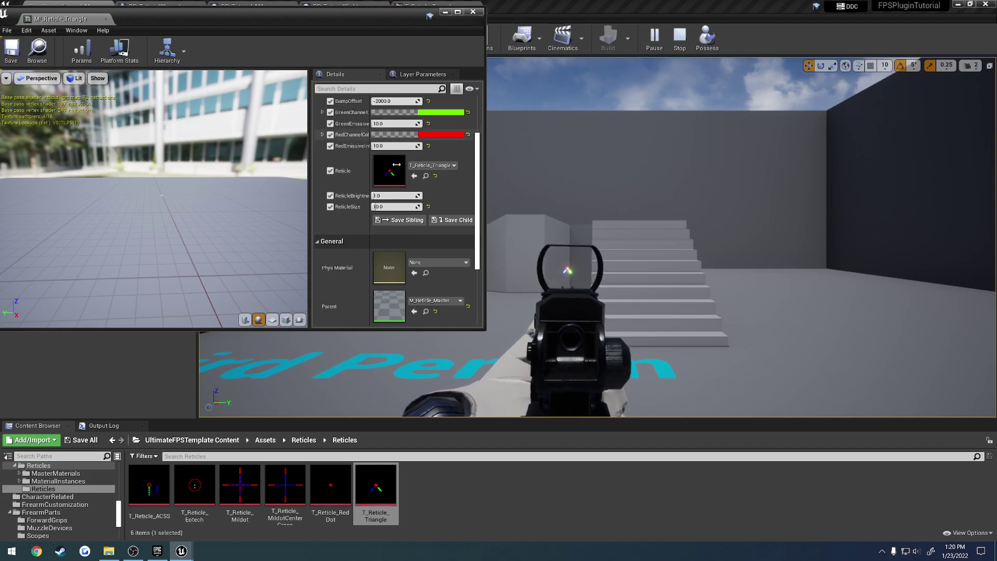
click(106, 18)
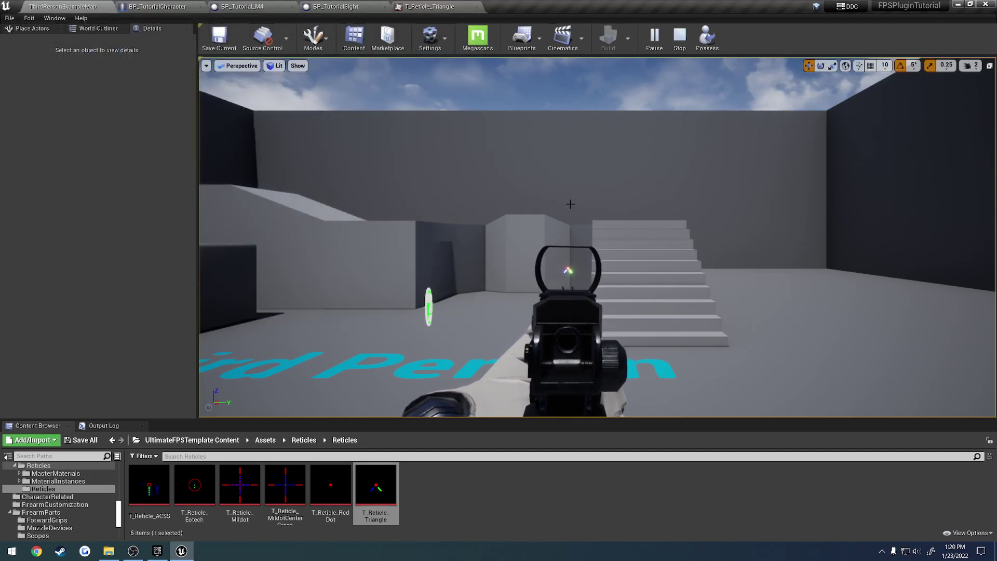
Possess the player again and aim down the sight to check the resized triangle reticle
right_drag(569, 203, 564, 200)
click(707, 39)
click(705, 153)
right_click(705, 154)
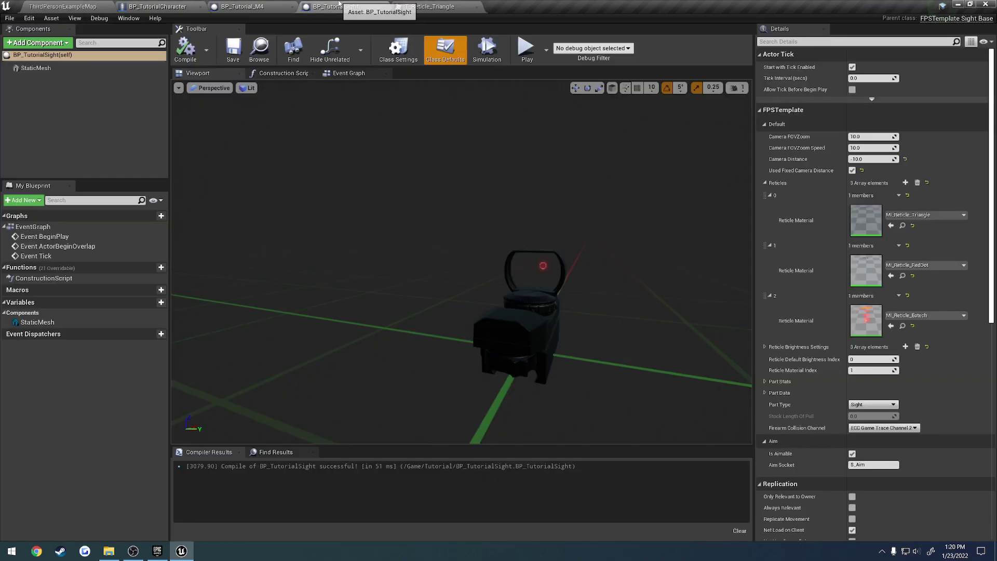
Locate and open MI_Reticle_RedDot from BP_TutorialSight's Reticles array, and play-test the level to check the red dot through the sight
click(902, 277)
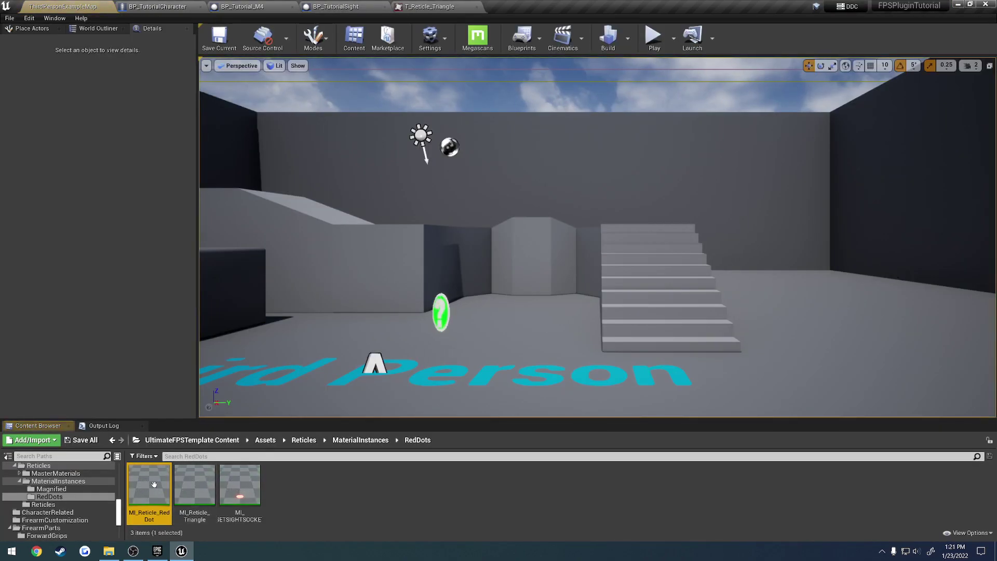
double_click(151, 512)
click(99, 8)
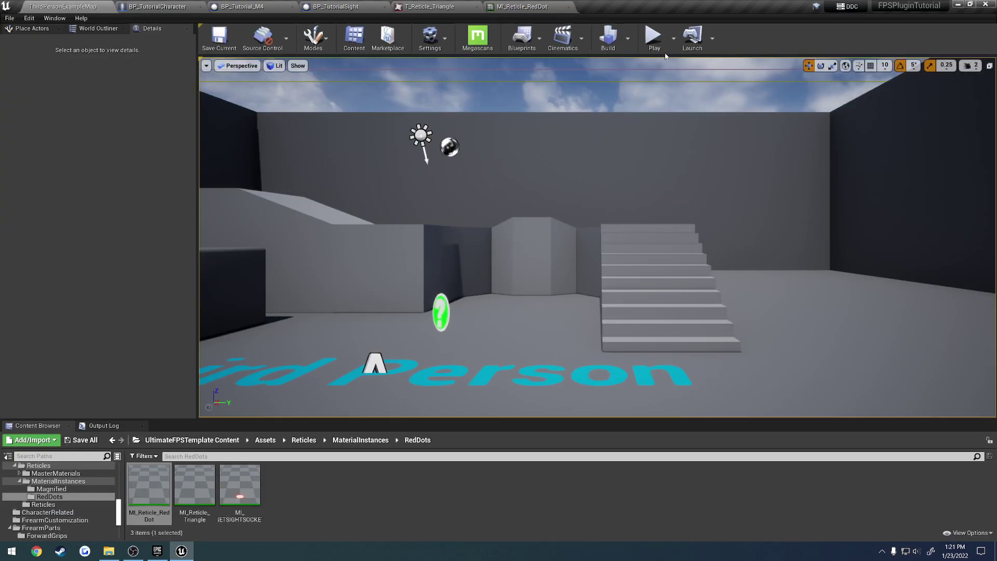
click(655, 41)
right_click(659, 130)
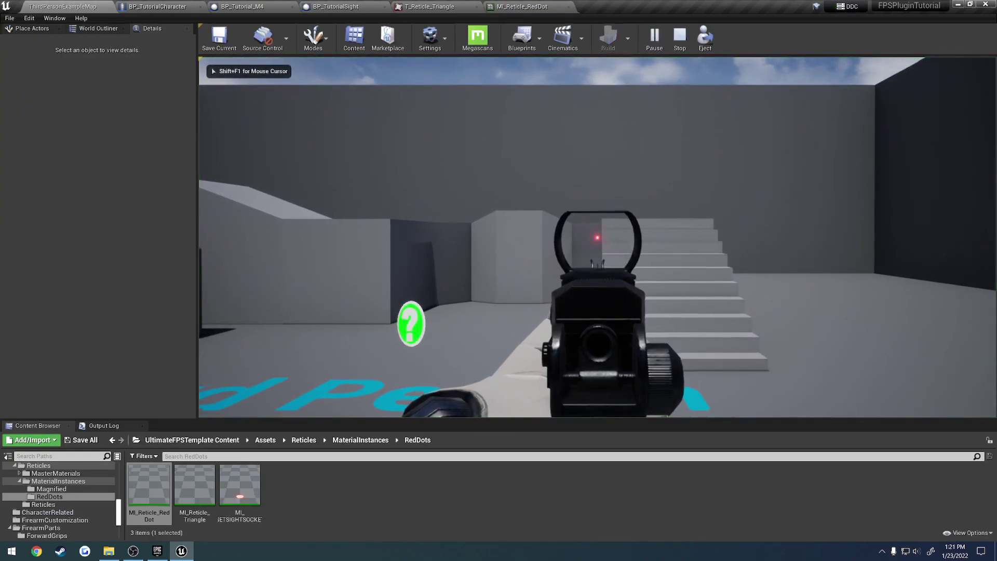
key(Escape)
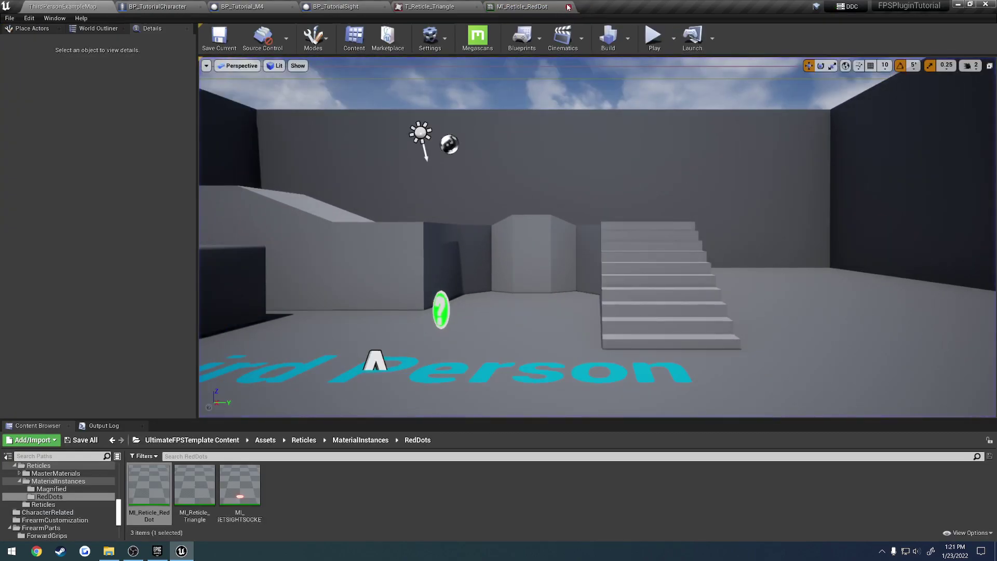
Close MI_Reticle_RedDot and T_Reticle_Triangle, and locate MI_Reticle_Eotech from BP_TutorialSight's Reticles array in the Content Browser
click(567, 7)
click(477, 7)
click(477, 7)
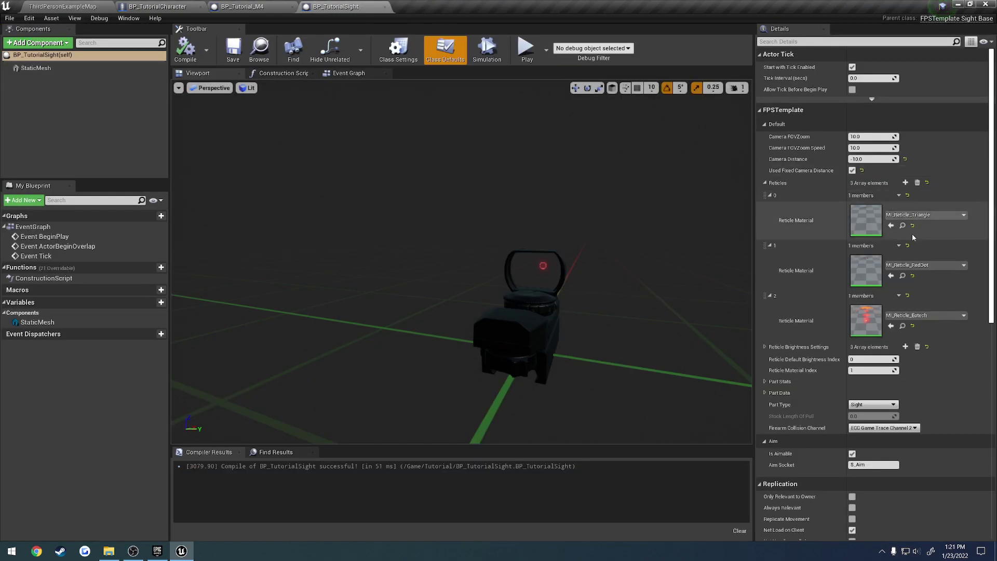
click(902, 326)
Play-test the level aiming down the sight, eject from the player, and open MI_Reticle_Eotech in a floating window beside the sight
click(653, 38)
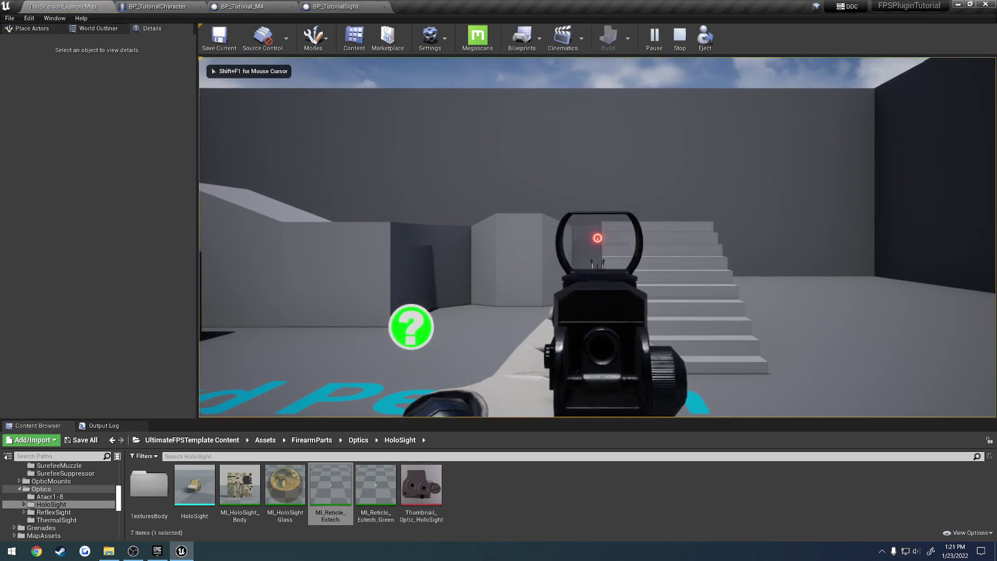
key(F8)
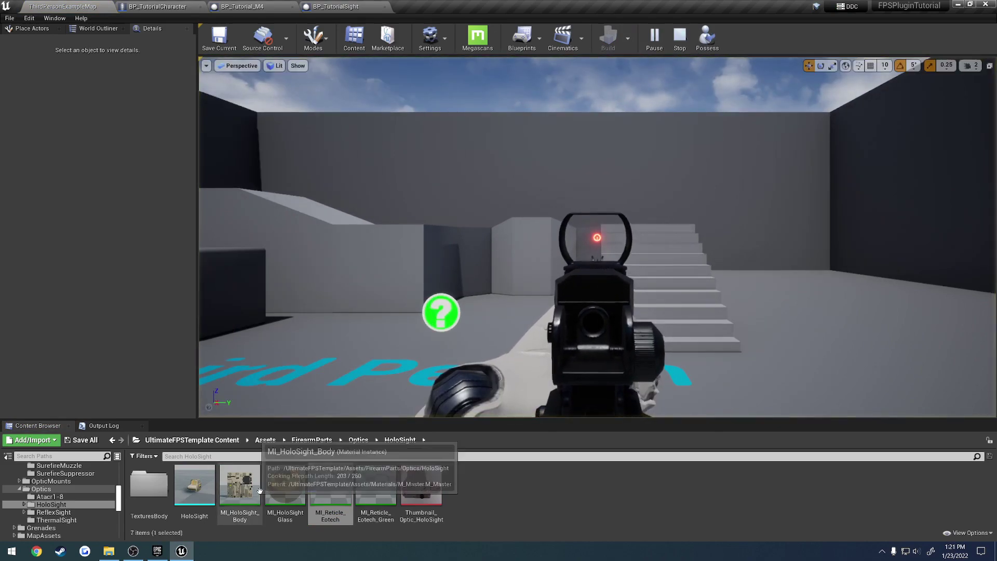
double_click(330, 485)
drag(418, 4, 189, 86)
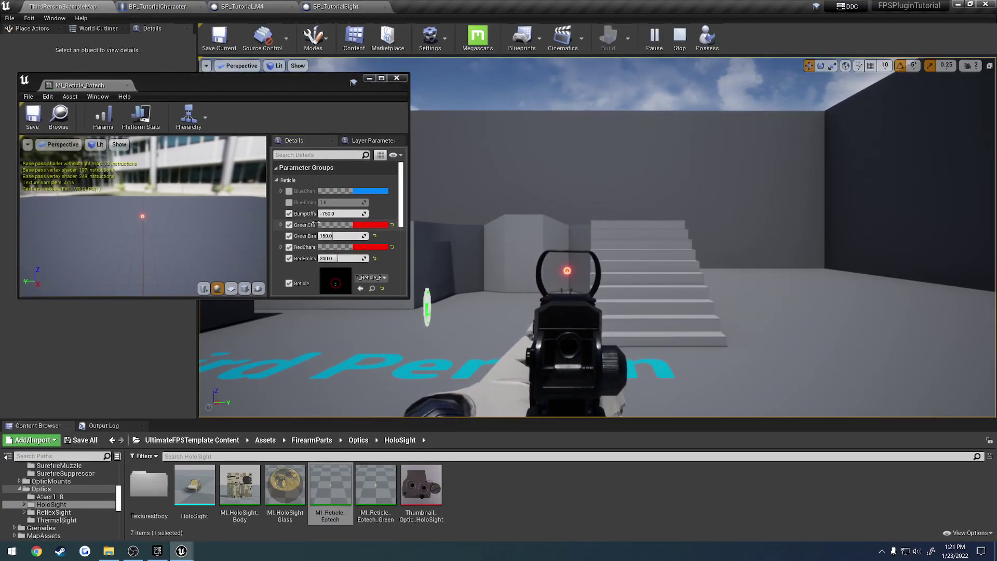
Increase ReticleSize in MI_Reticle_Eotech and save the material instance
scroll(341, 273, down, 2)
drag(338, 272, 364, 272)
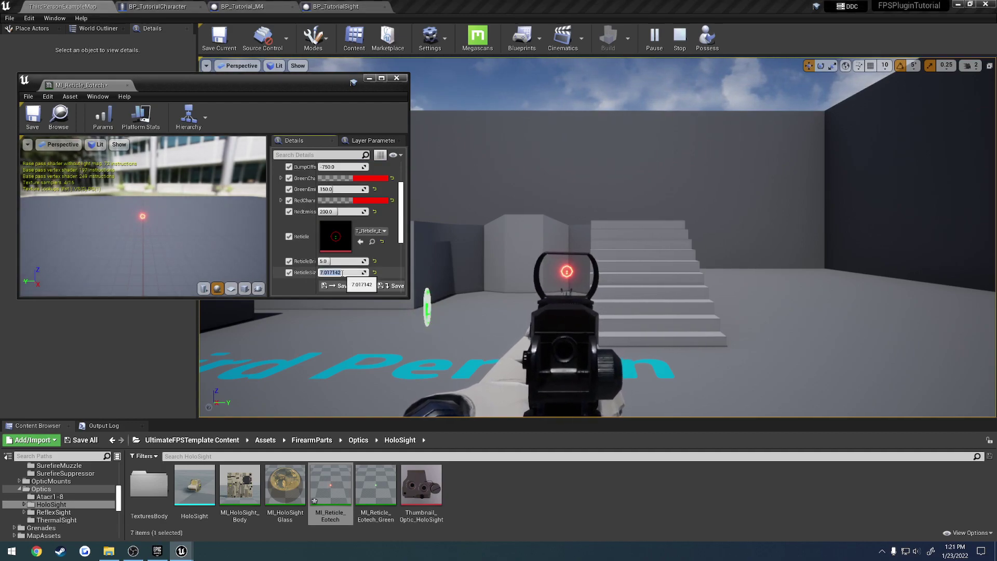
click(33, 117)
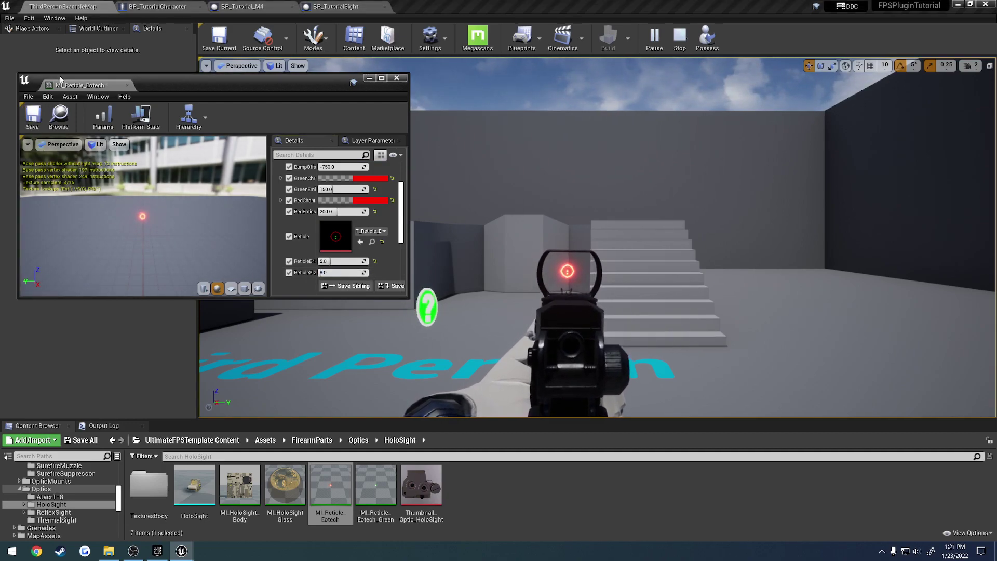
Dock MI_Reticle_Eotech back with the other editors, possess the player to check the resized Eotech reticle, and stop the session
drag(58, 84, 466, 4)
click(70, 7)
click(704, 40)
click(683, 167)
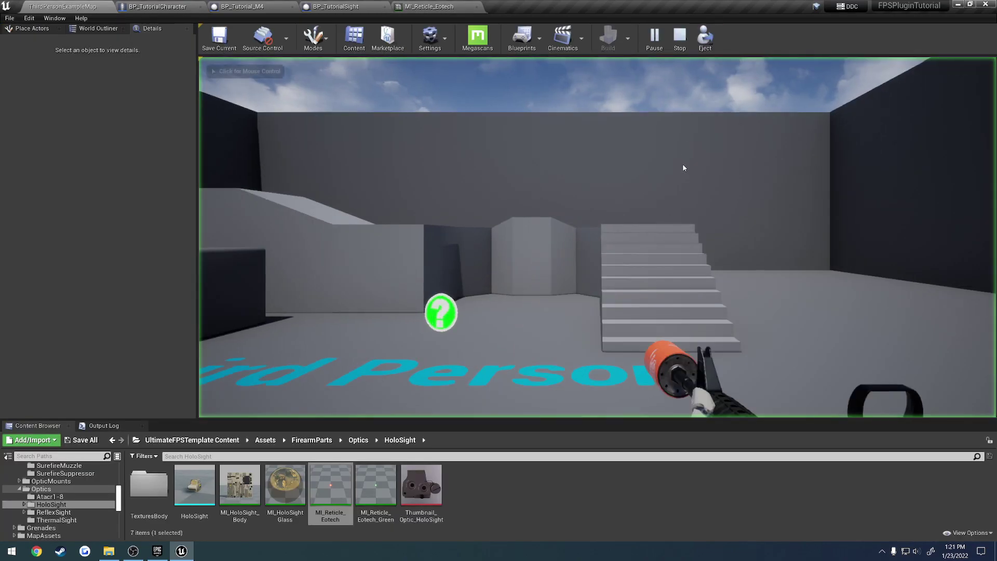
right_click(683, 166)
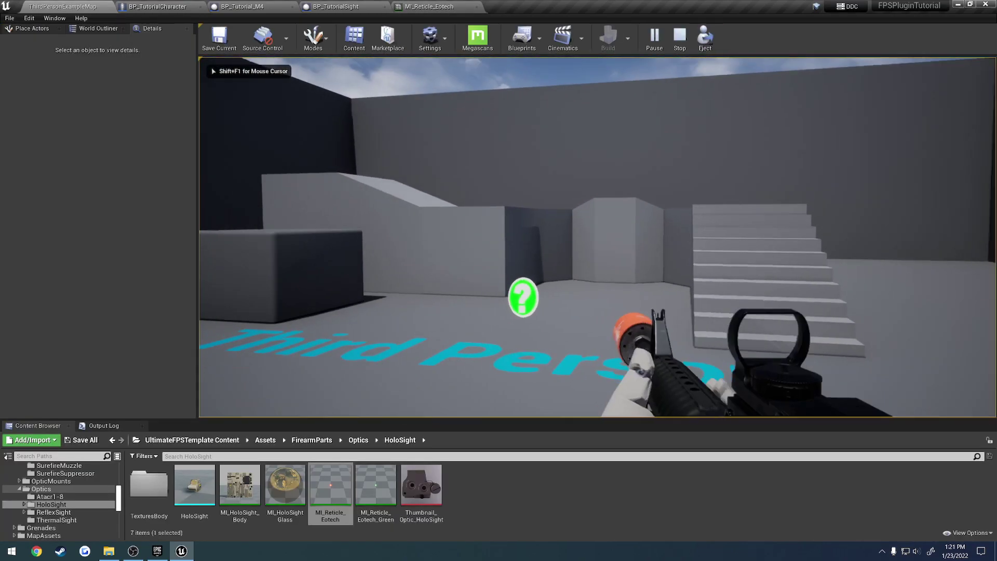
key(Escape)
Set entry 2 of Reticle Brightness Settings to 0.2 in BP_TutorialSight and save the blueprint
click(356, 5)
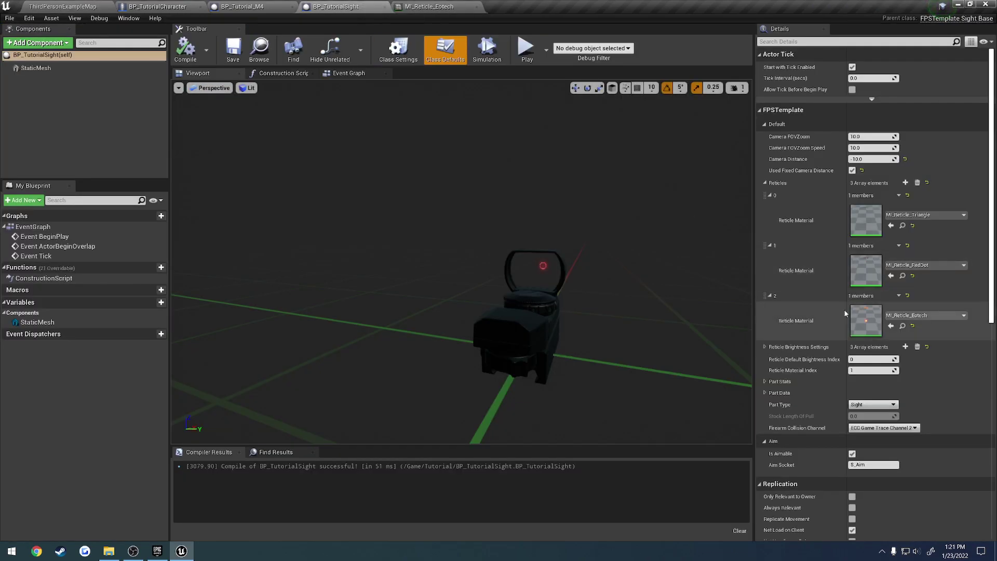
click(765, 347)
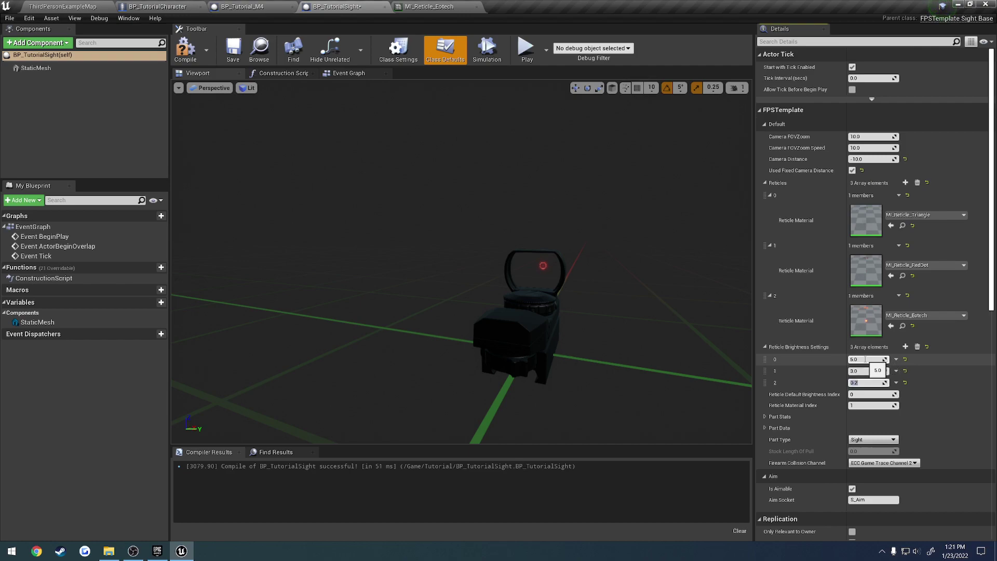
key(ctrl+s)
Play-test ThirdPersonExampleMap, aim down the sight to check the Eotech reticle's brightness, and stop the session
click(63, 7)
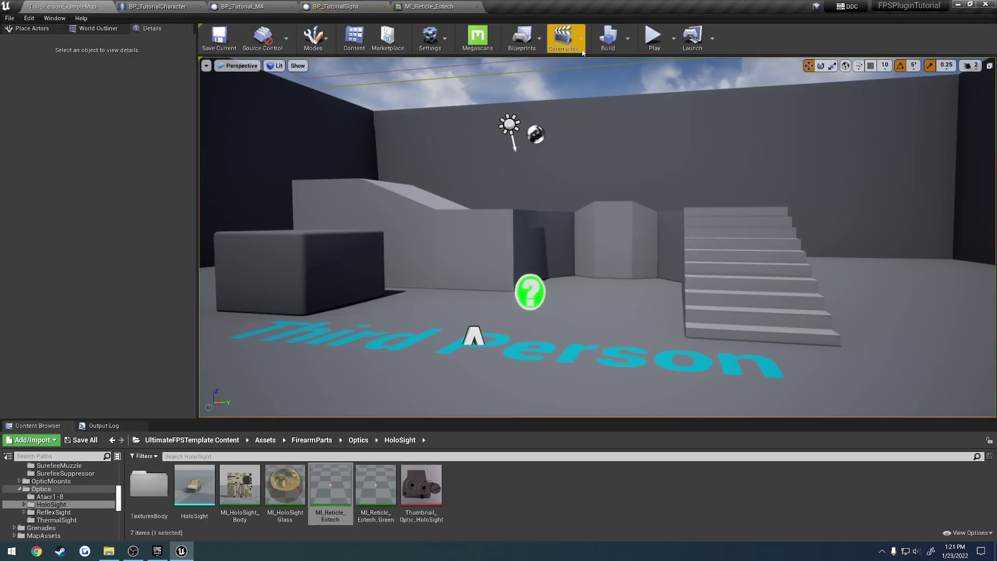
click(653, 35)
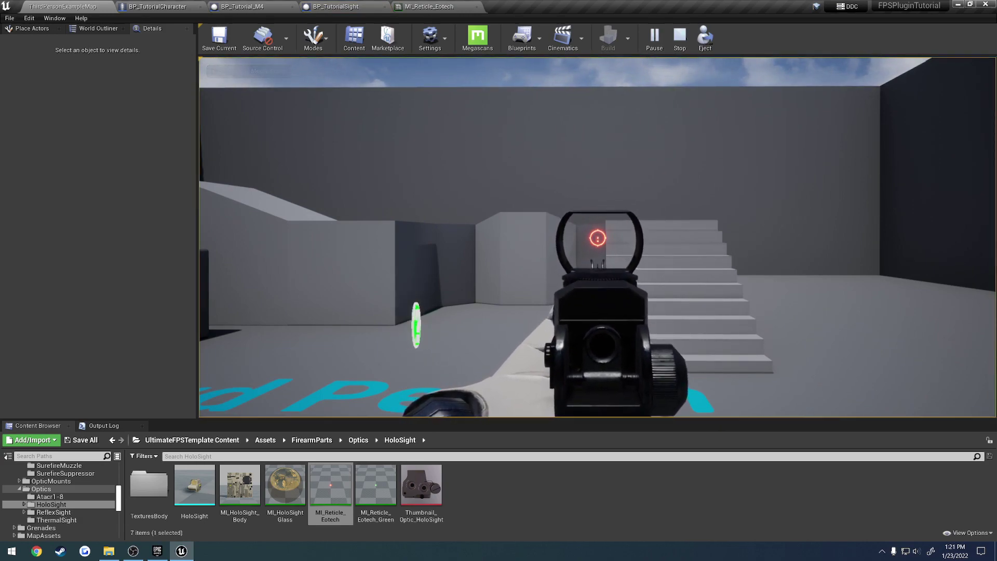
mouse_move(597, 237)
right_drag(597, 237, 830, 249)
key(Escape)
Save all modified levels and assets in the project
click(9, 18)
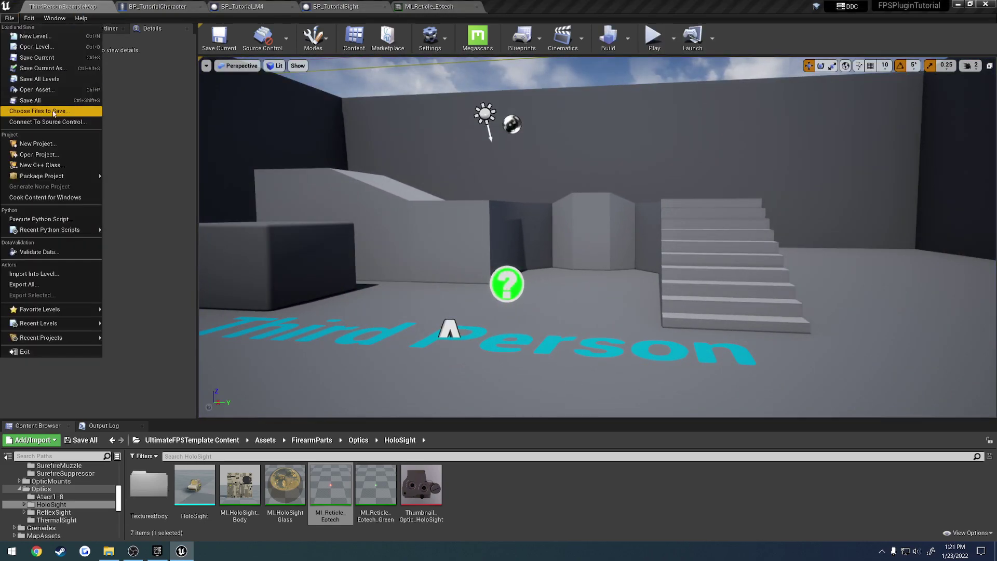
click(31, 100)
mouse_move(515, 173)
right_down()
mouse_move(400, 183)
mouse_move(514, 185)
mouse_move(477, 183)
mouse_move(513, 155)
right_up()
key(s)
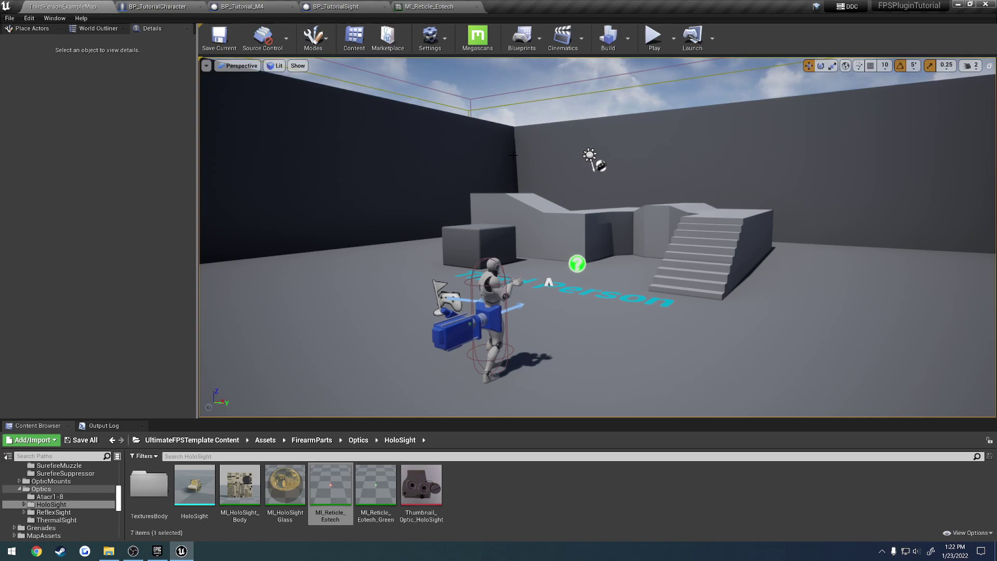
Locate and open the T_Reticle_Eotech texture used by MI_Reticle_Eotech, examine its red and green reticle elements, and close both editors
click(430, 6)
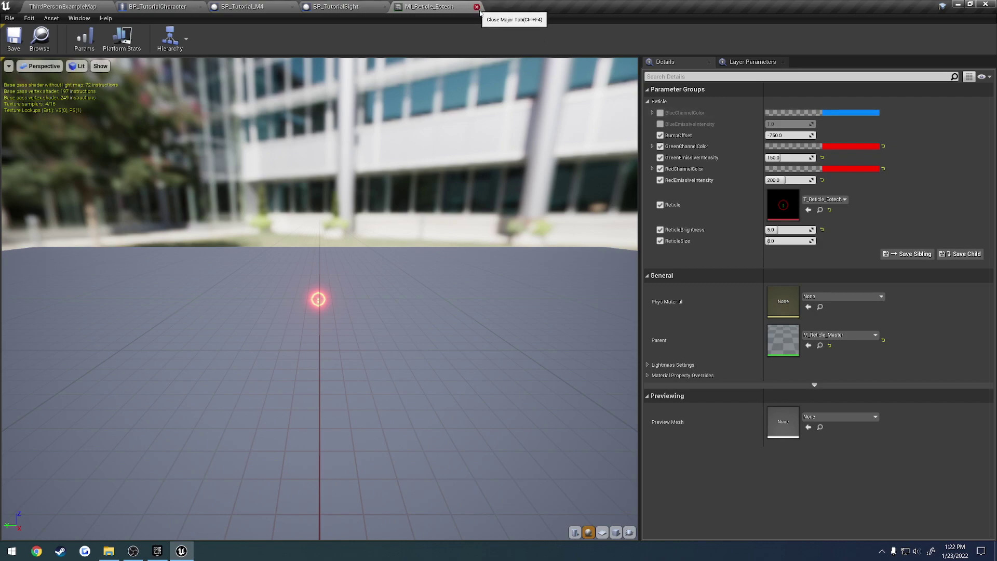
click(821, 211)
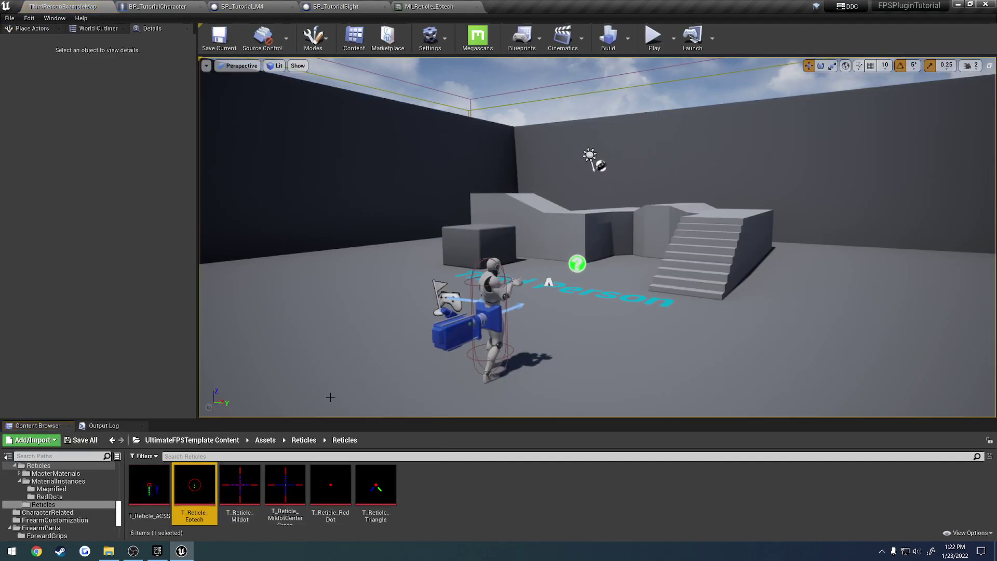
double_click(208, 477)
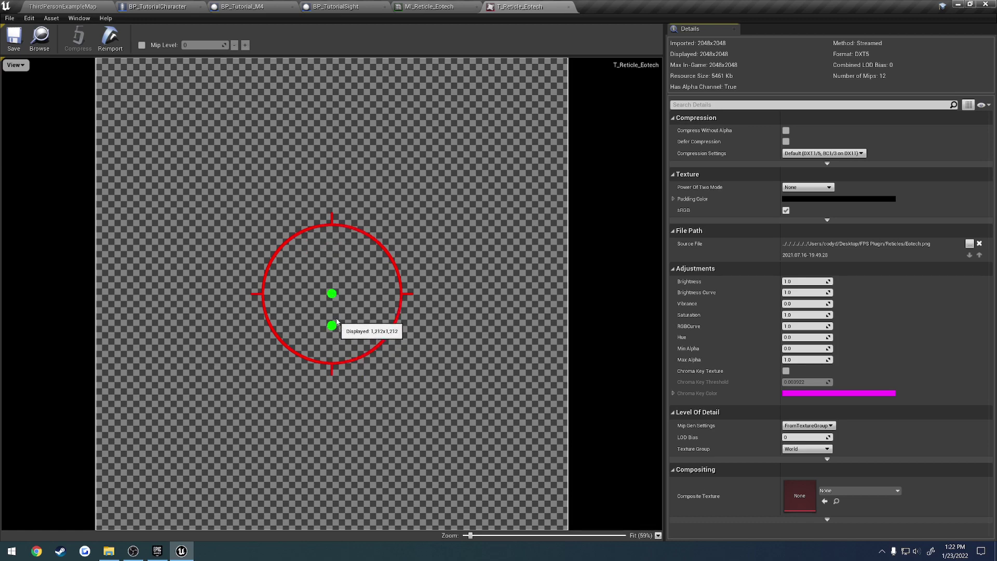
click(569, 7)
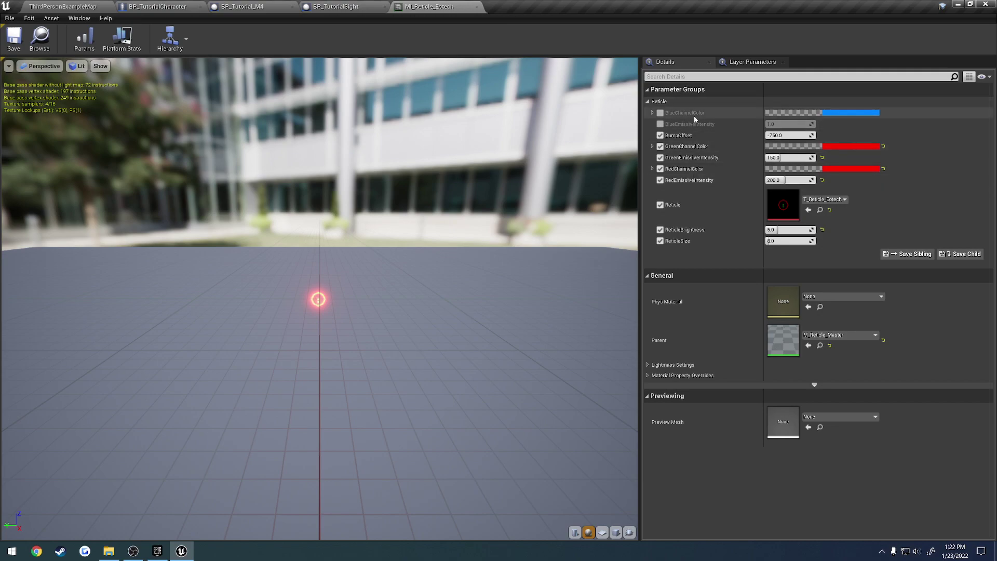
click(477, 7)
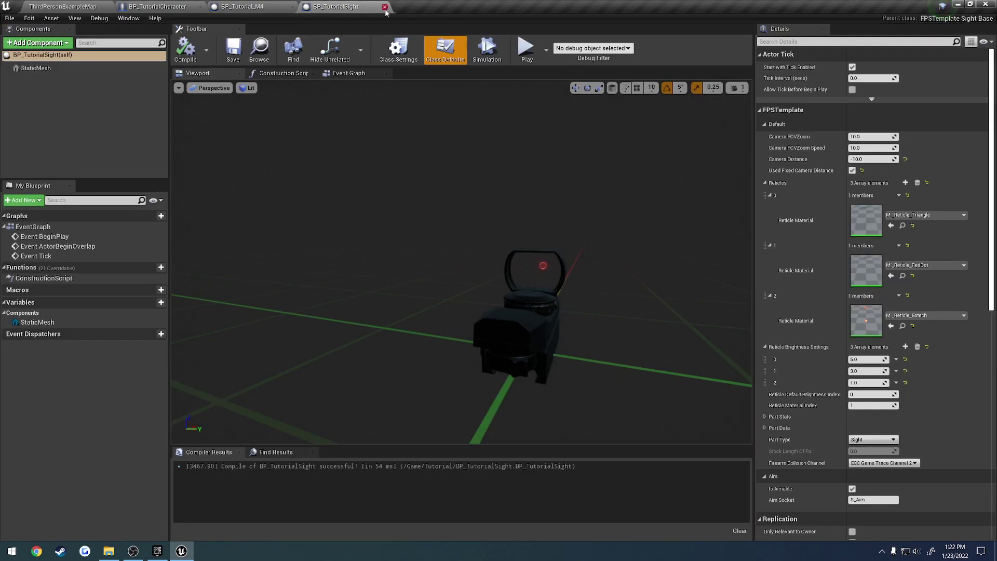